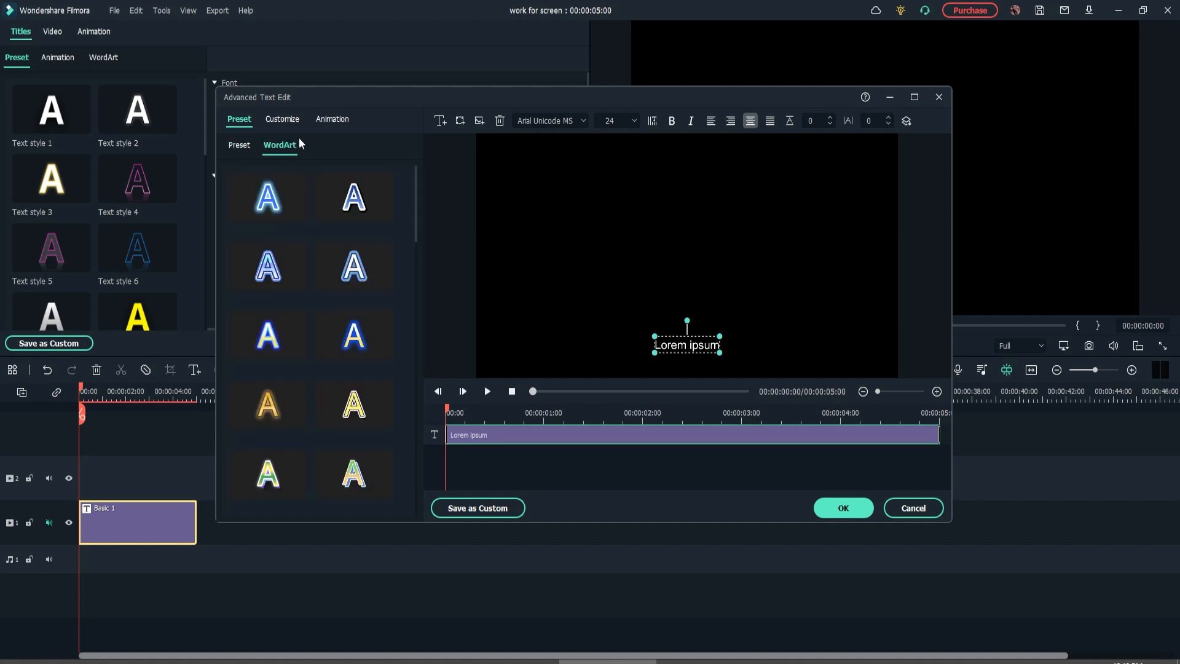
Step: Replace the title's placeholder text with COLOUR FILL and align it to the centre of the frame
left_click(327, 121)
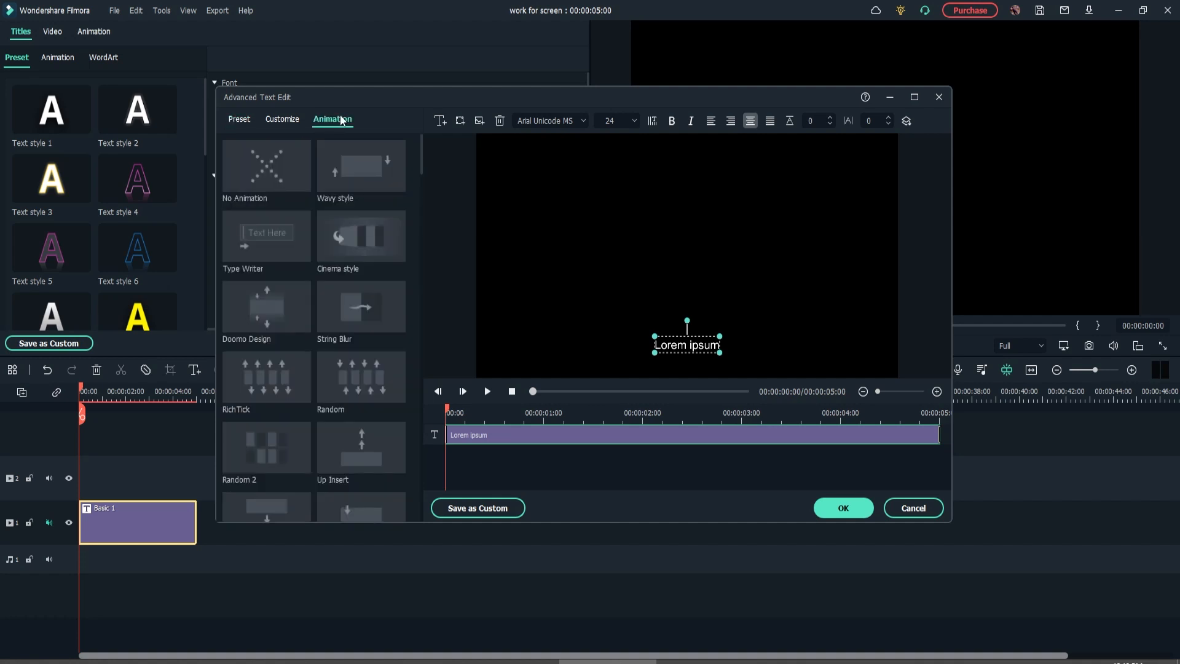
left_click(284, 119)
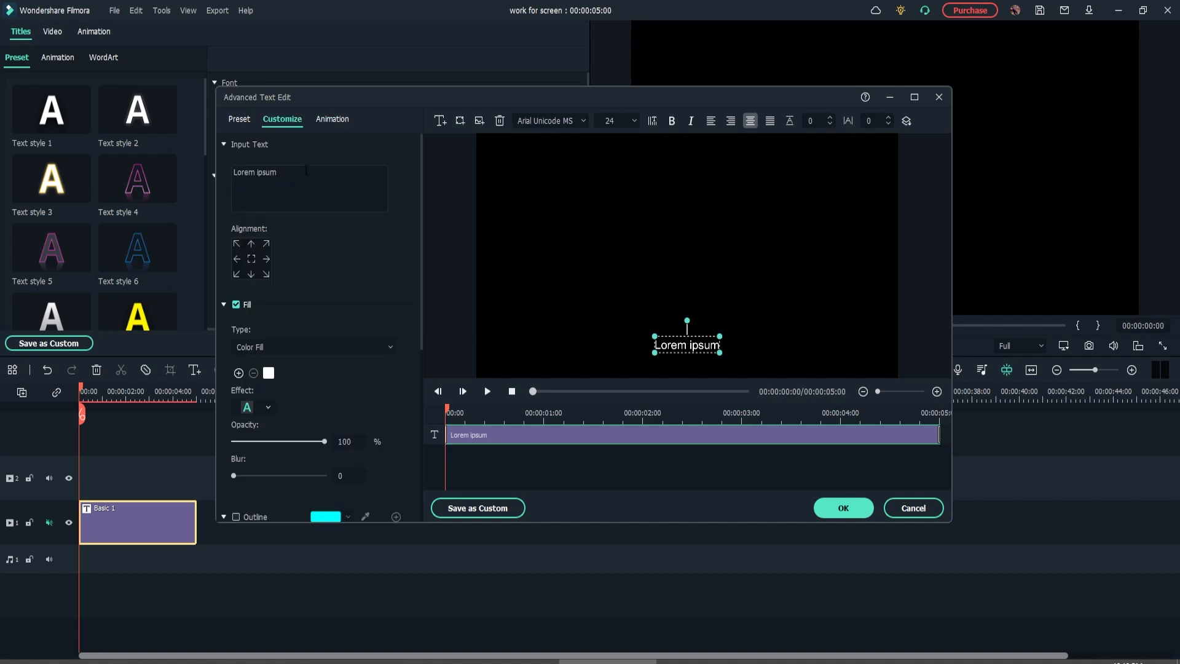
left_click_drag(287, 171, 179, 170)
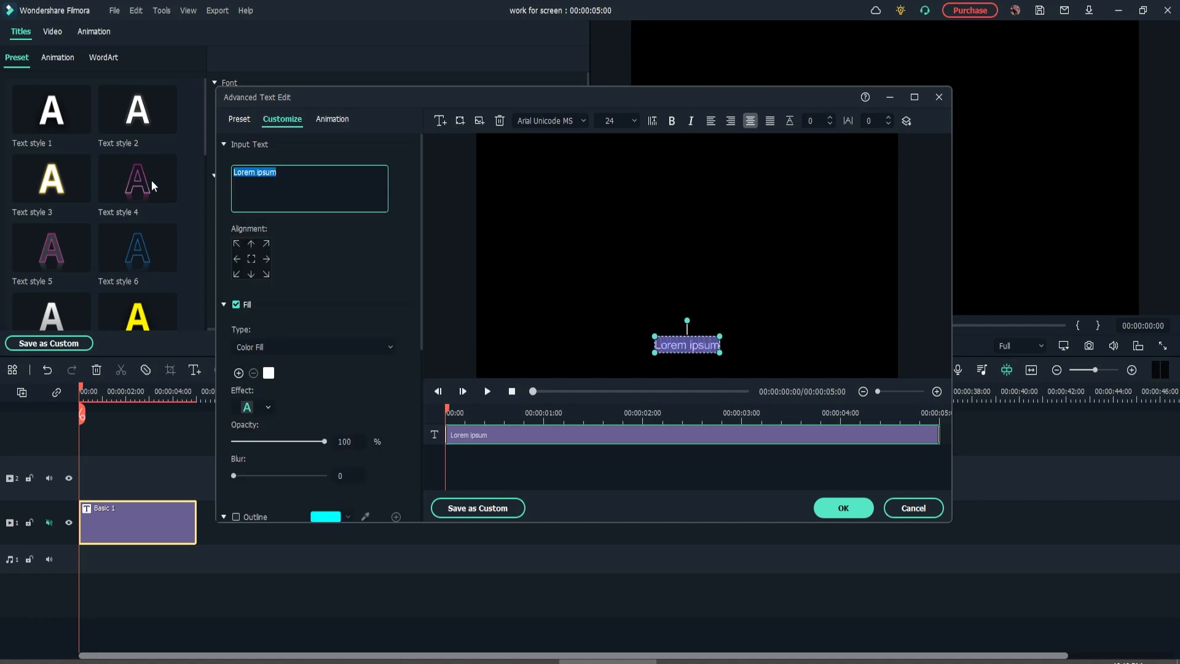
key("BackSpace")
type("CO")
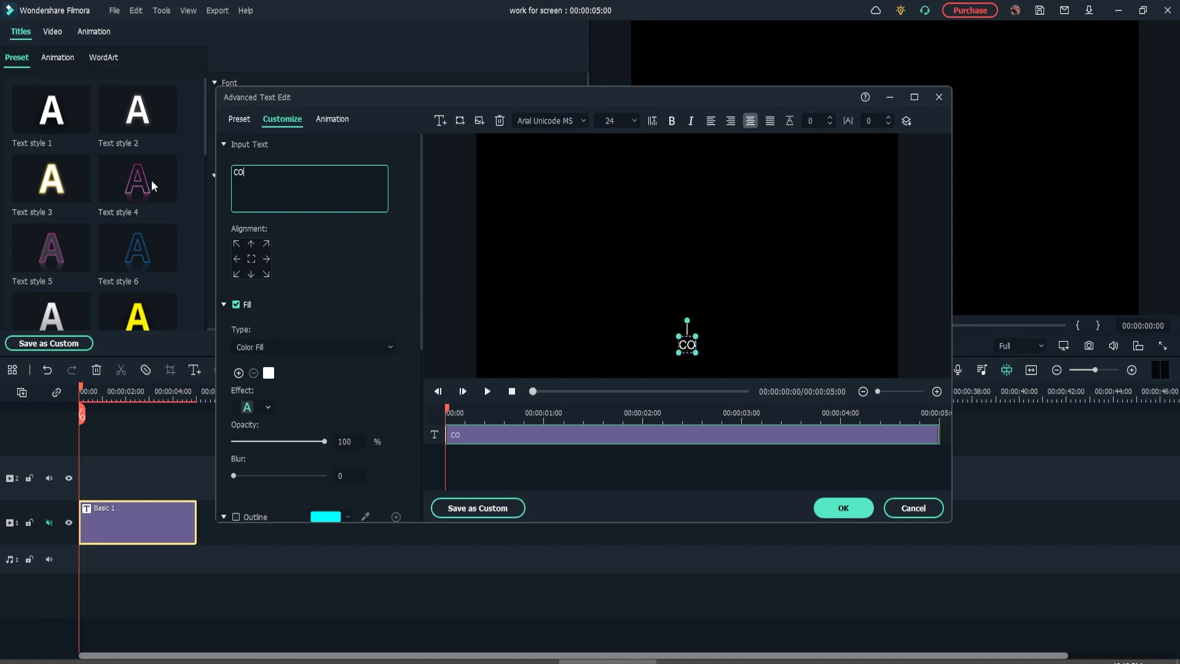
type("LOUR FILL")
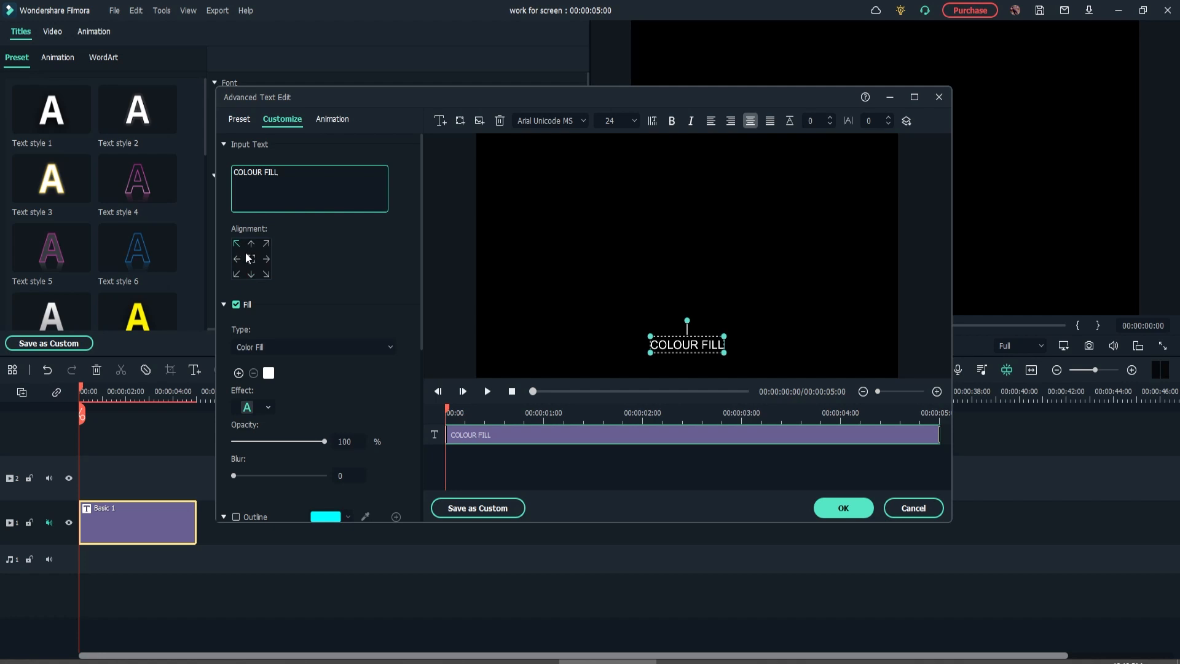
left_click(257, 259)
left_click(252, 261)
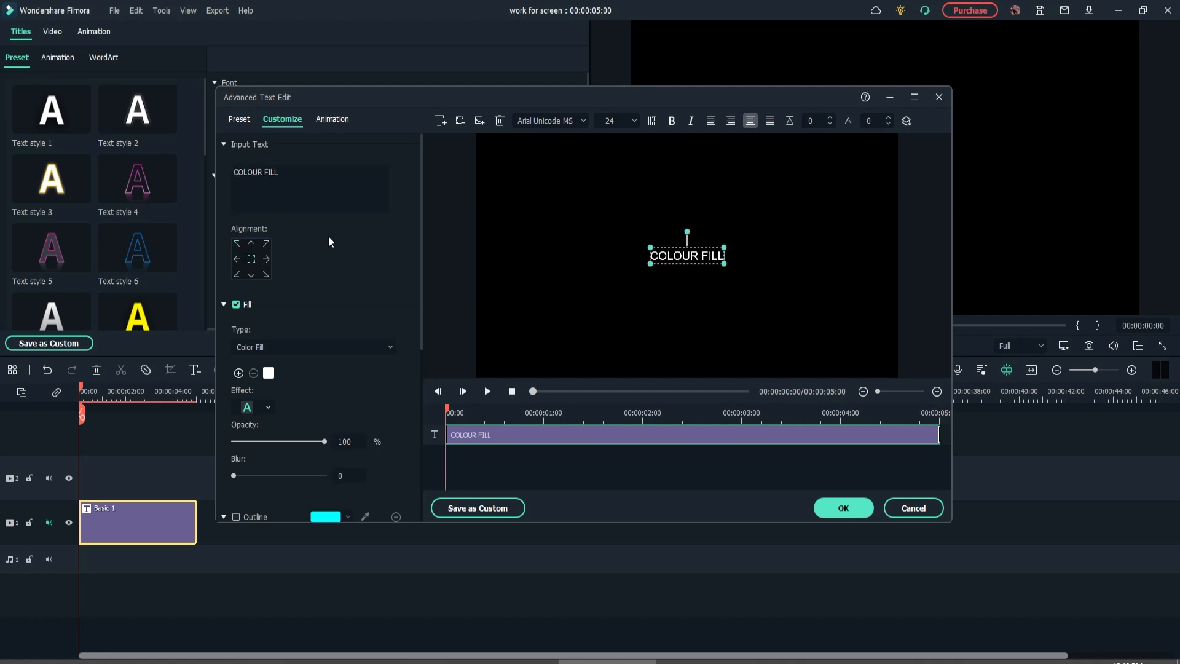
Step: Switch the title's fill off and back on
scroll(292, 243, "down", 1)
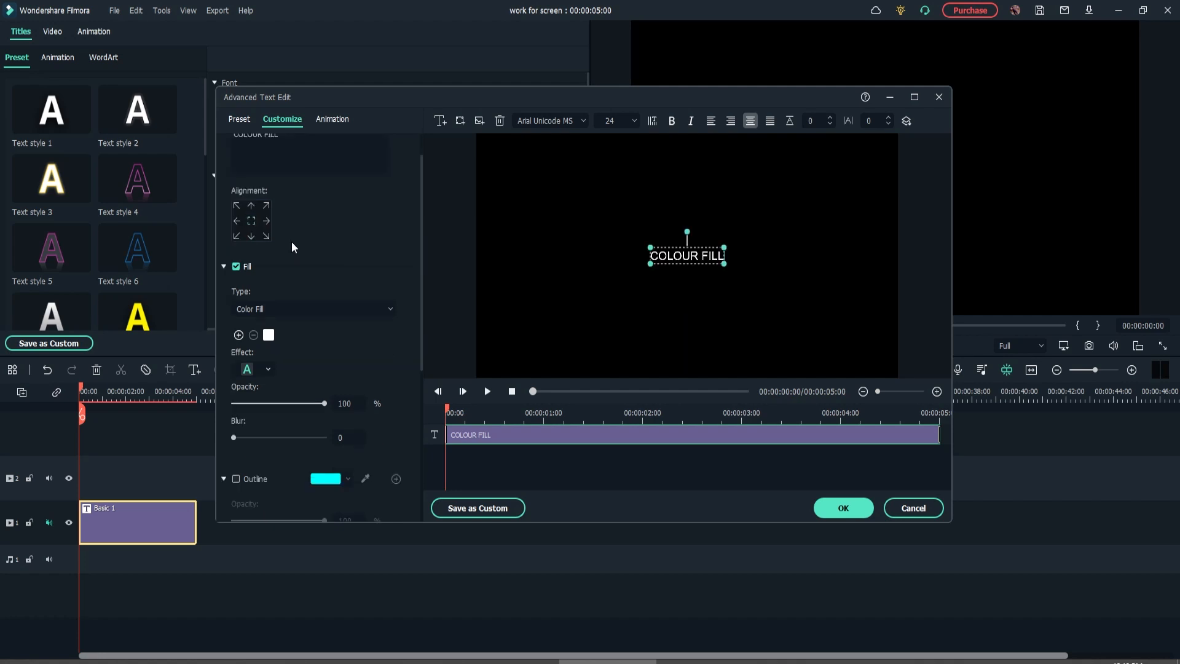
left_click(239, 270)
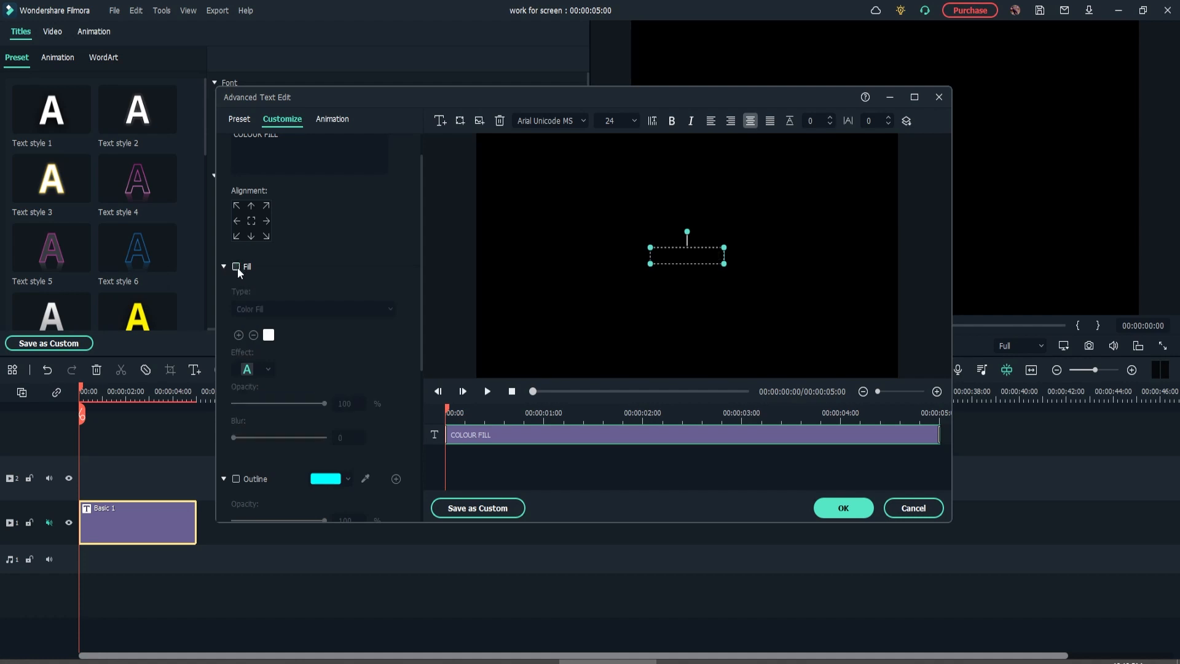
left_click(237, 267)
Step: Change the title's fill type to Gradient Fill, with a yellow-green start colour and a blue end colour
scroll(248, 286, "down", 2)
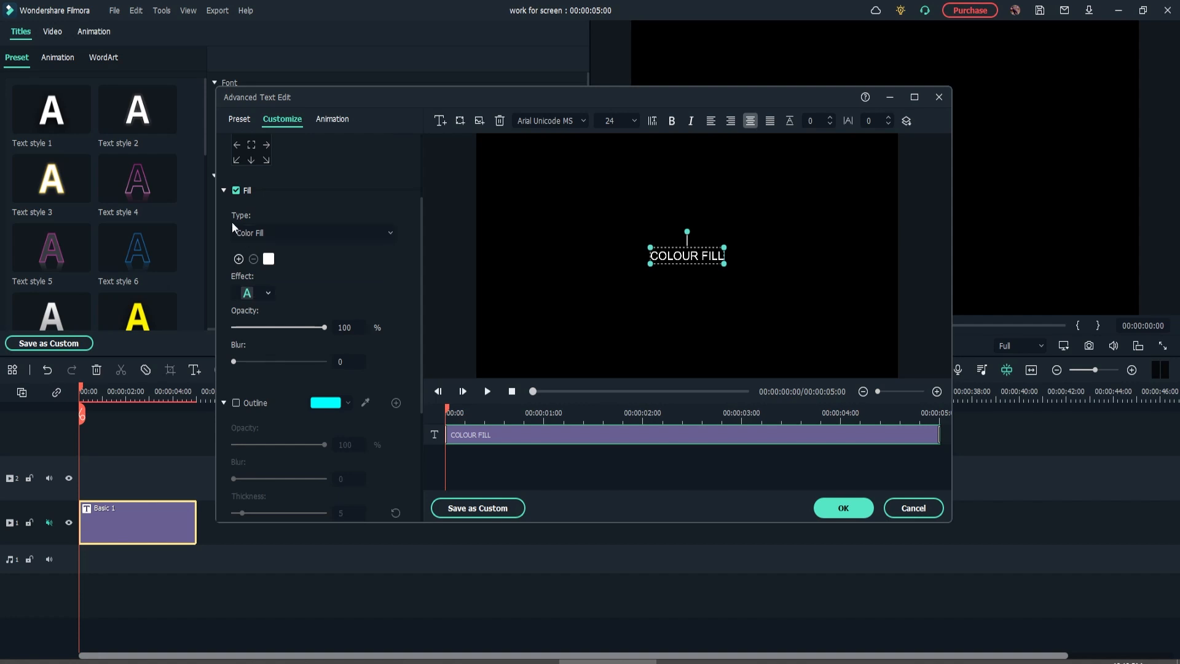
left_click(258, 235)
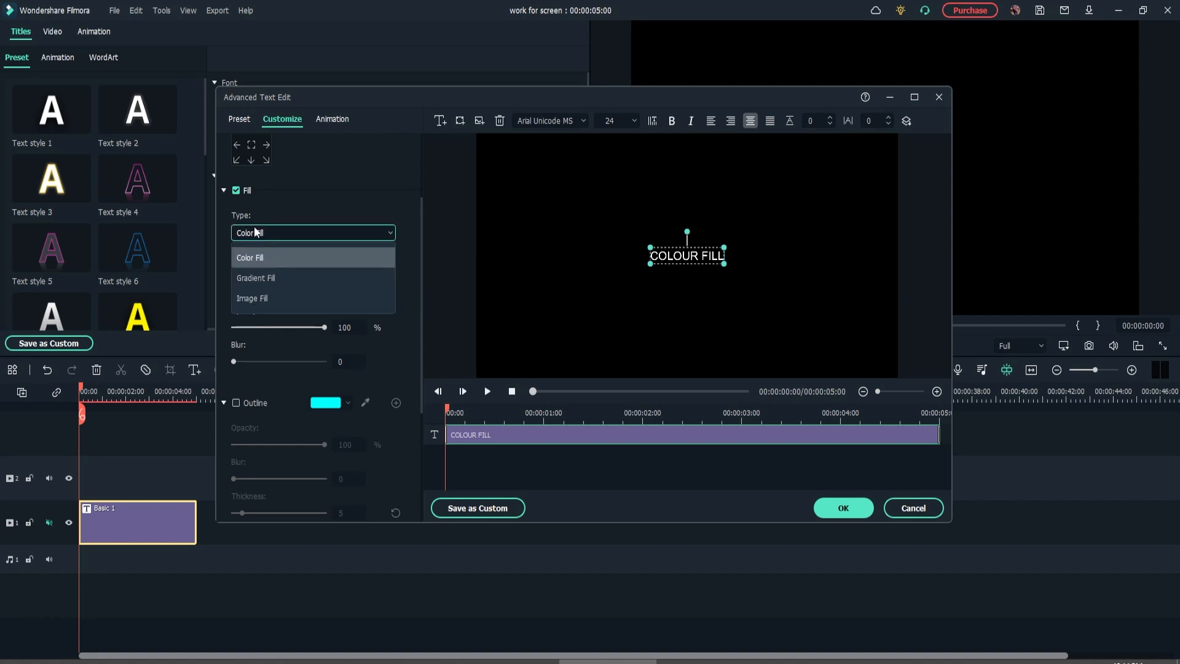
left_click(294, 282)
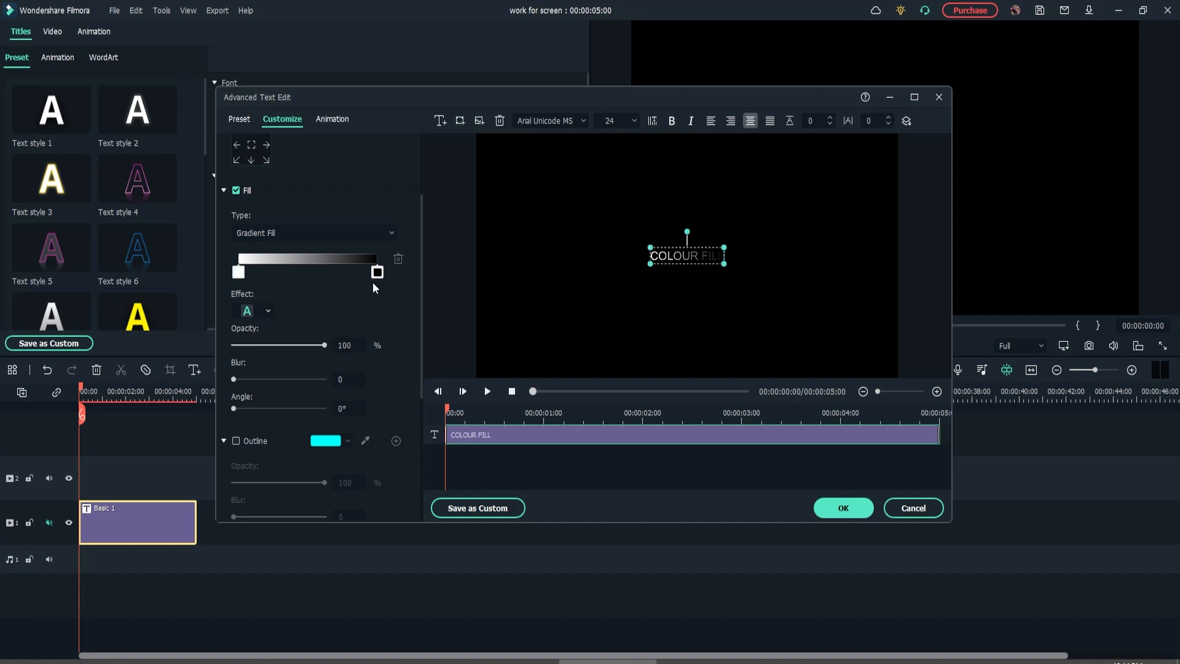
left_click(240, 274)
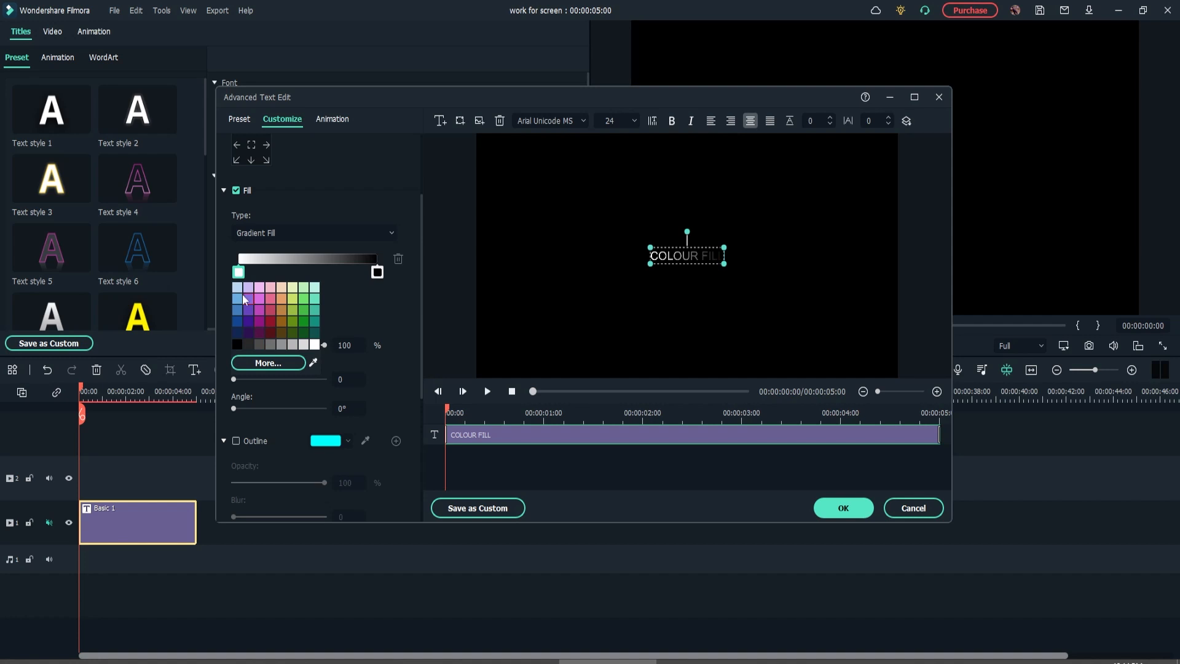
left_click(293, 301)
left_click(375, 276)
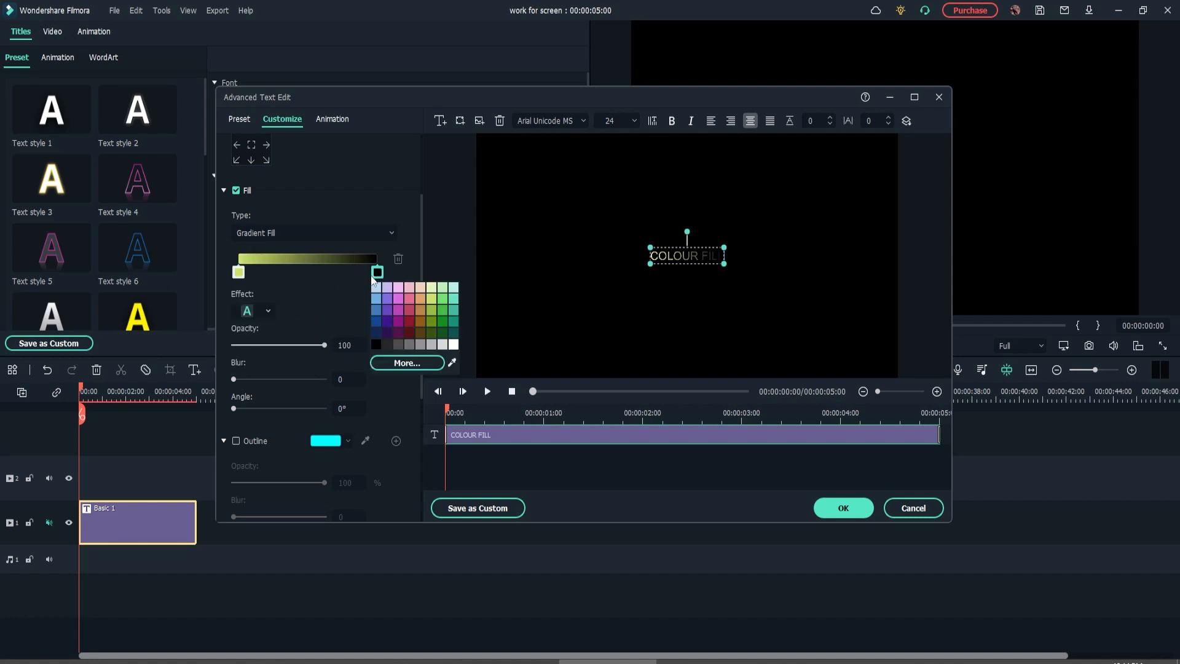
left_click(376, 309)
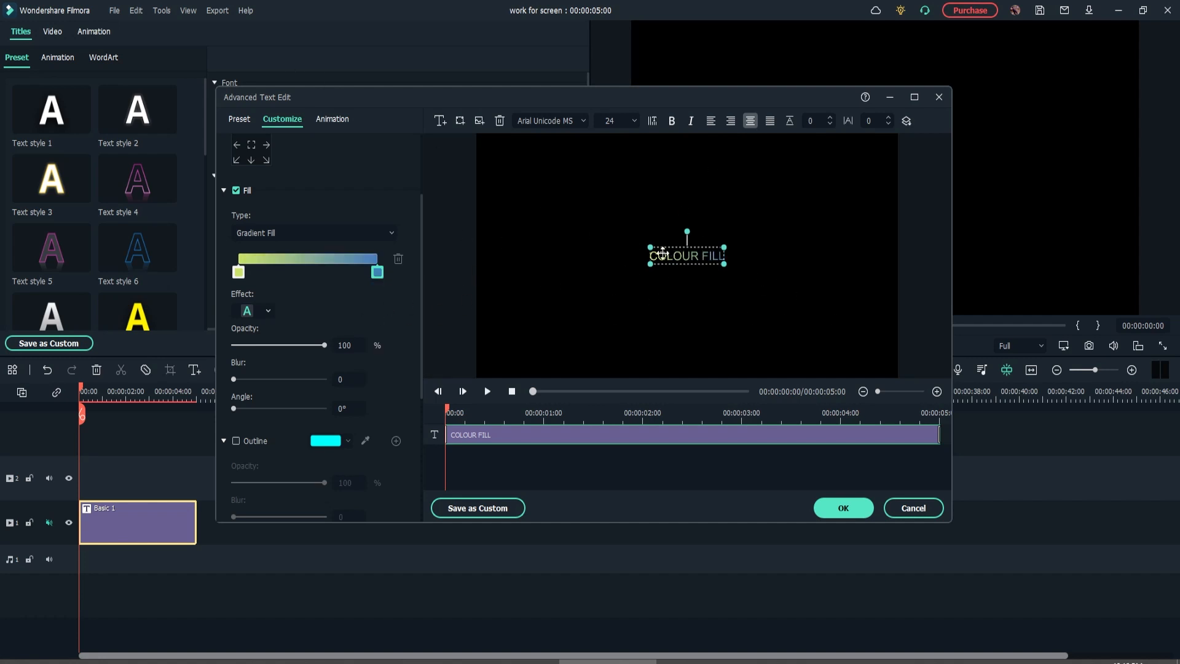
Step: Enlarge the title to font size 72 and change its font to Averia Serif Libre Italic
left_click_drag(654, 261, 709, 297)
left_click_drag(624, 261, 662, 245)
left_click(583, 120)
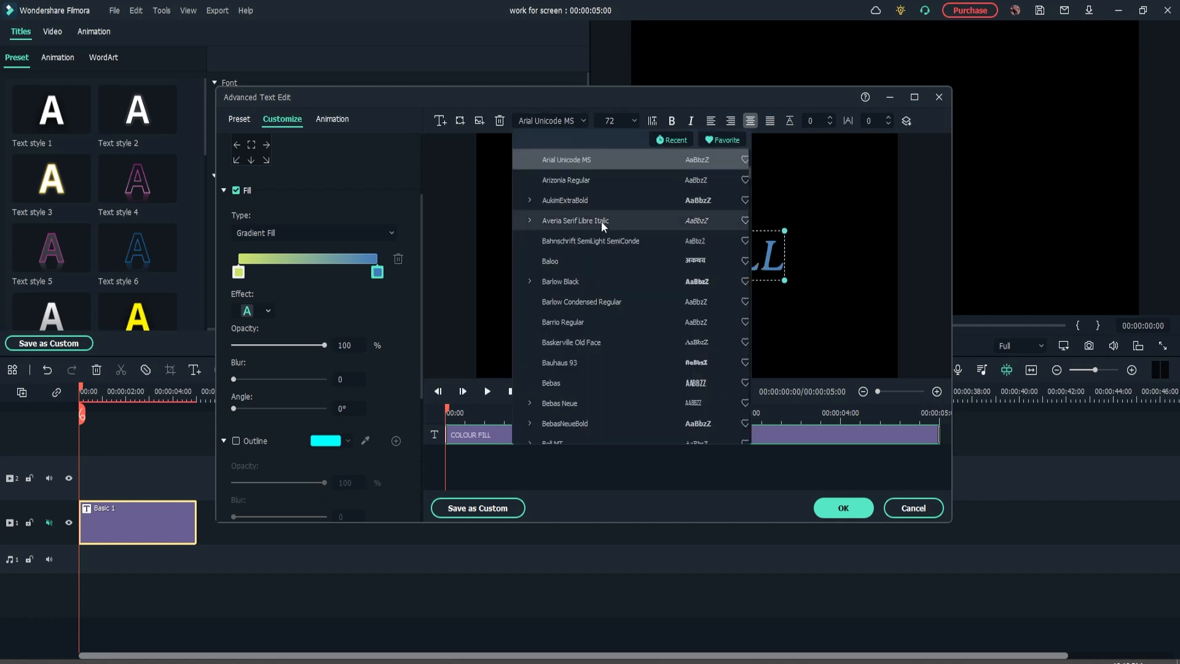
left_click(626, 224)
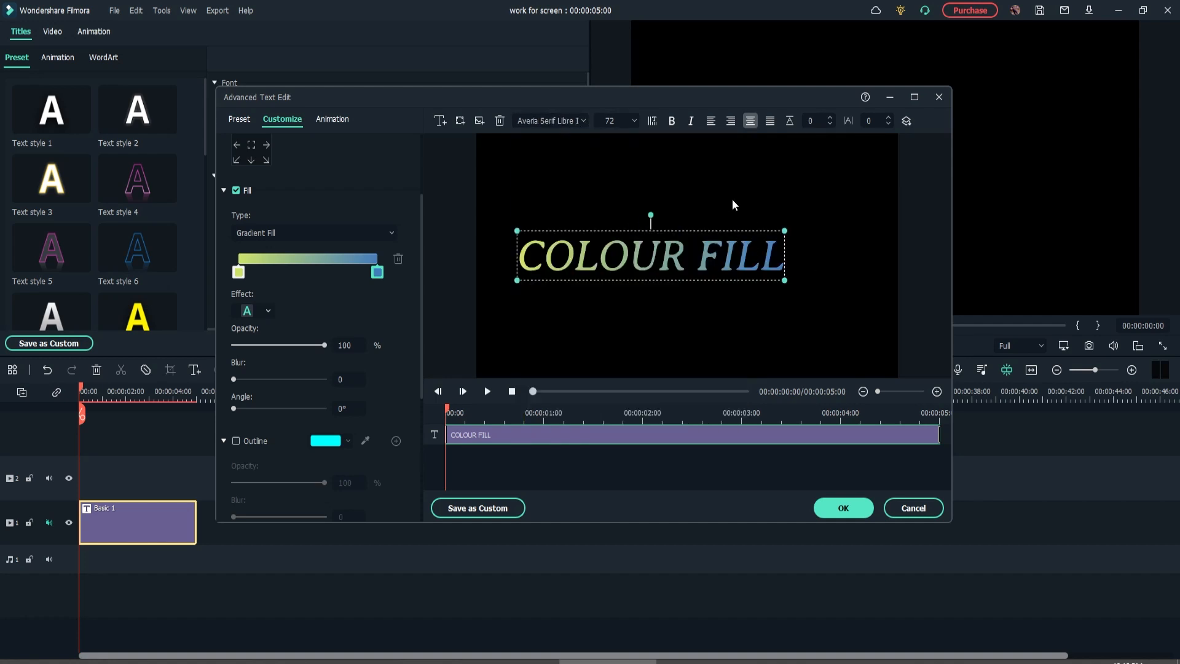
left_click(632, 124)
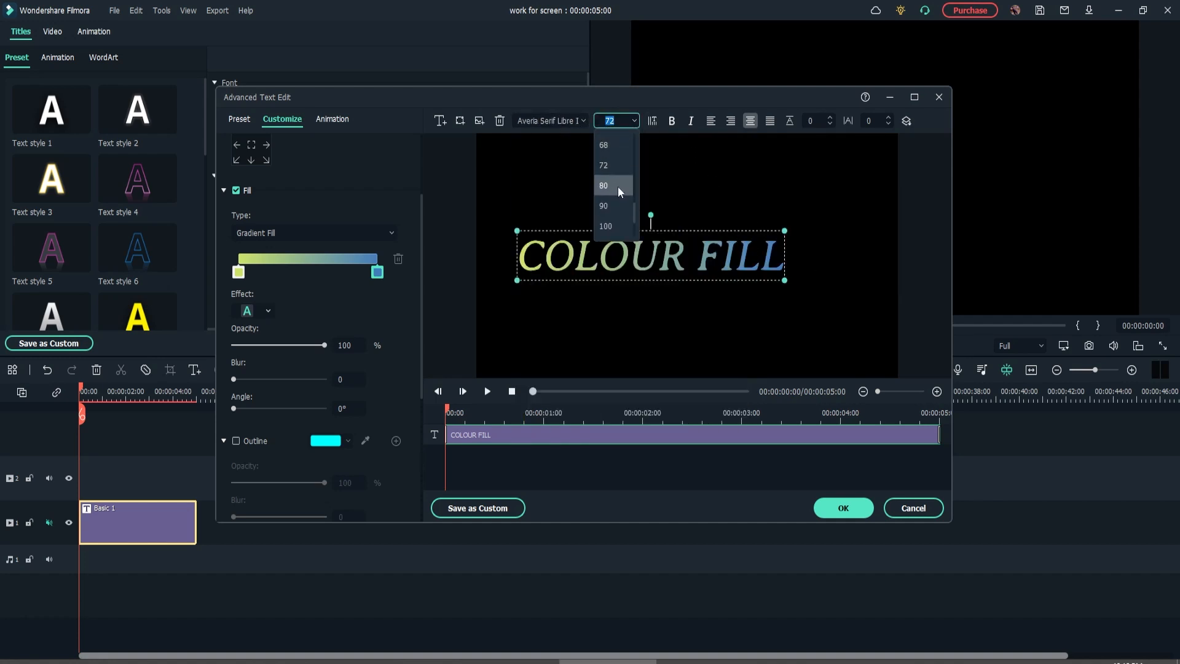
left_click(619, 162)
left_click(589, 204)
left_click(614, 266)
Step: Try the first four fill effects on the title one after another and return to the first one
scroll(258, 273, "down", 1)
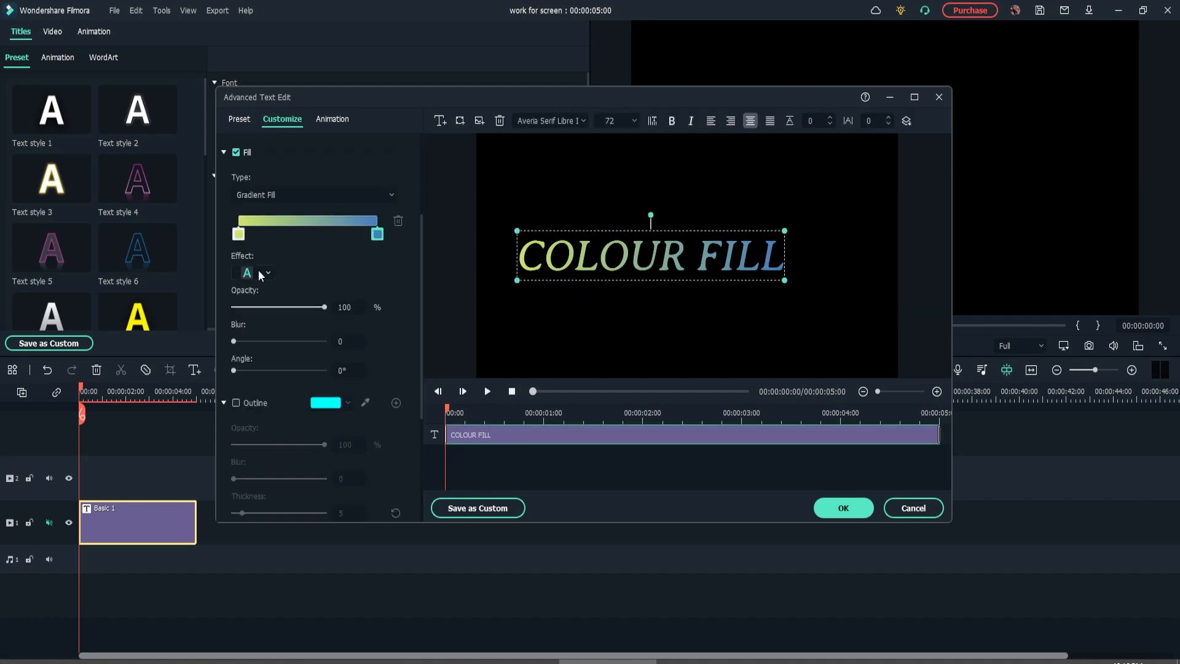
left_click(241, 270)
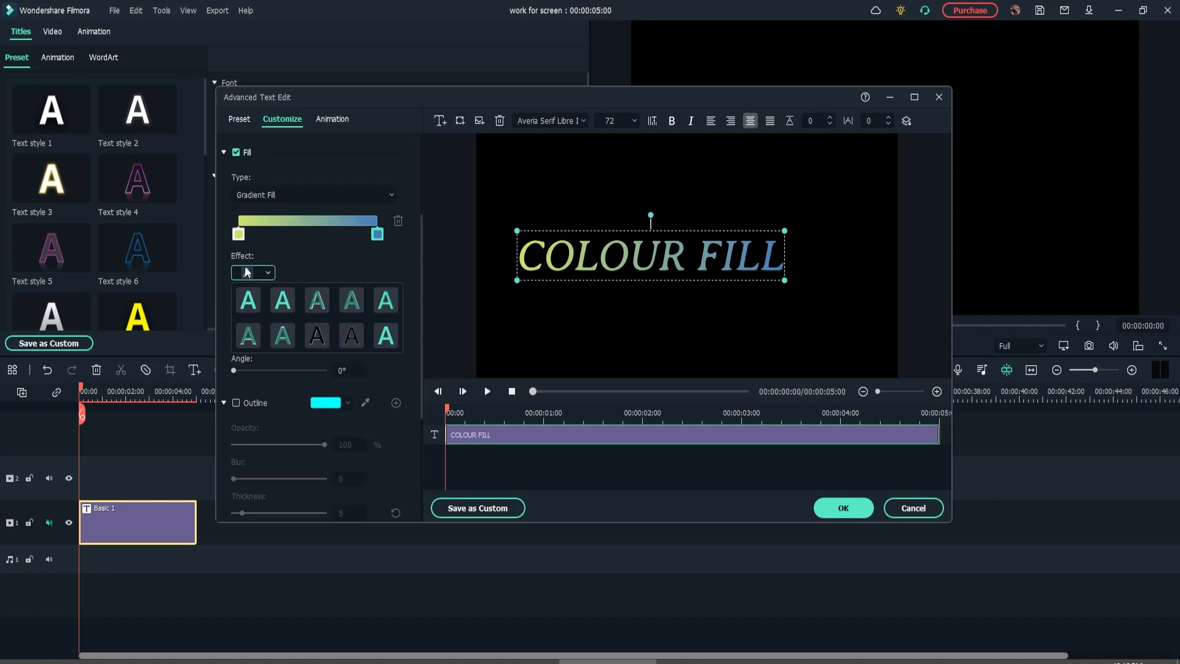
left_click(253, 300)
left_click(251, 270)
left_click(283, 300)
left_click(258, 272)
left_click(317, 300)
left_click(258, 274)
left_click(348, 300)
left_click(263, 274)
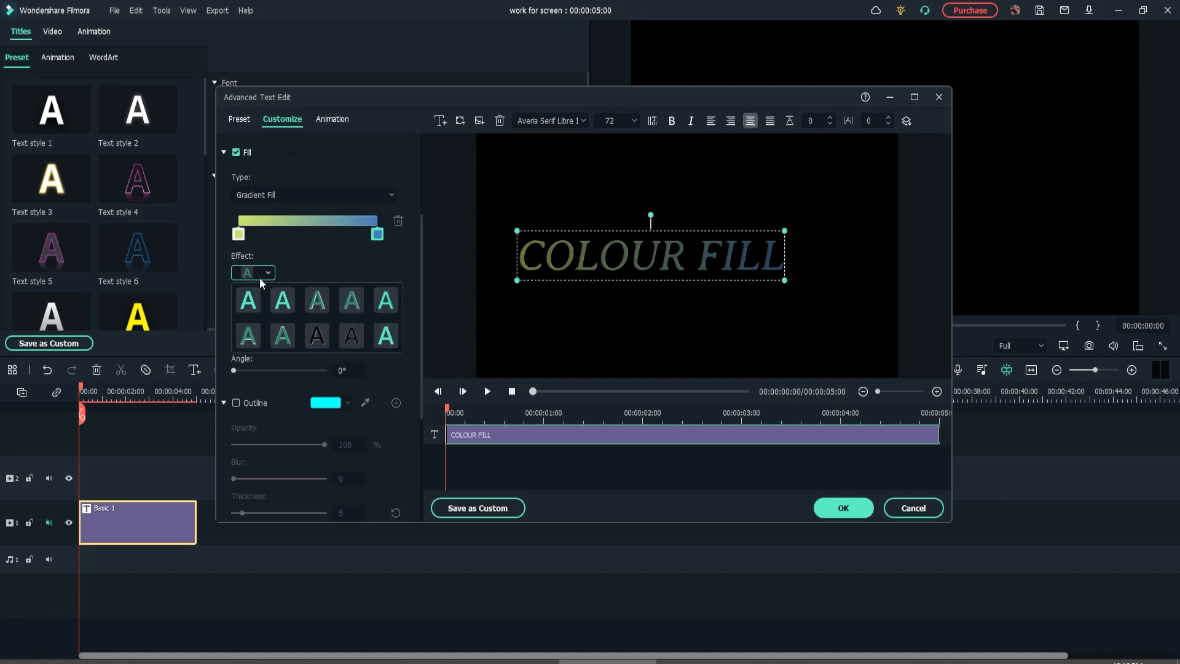
left_click(257, 306)
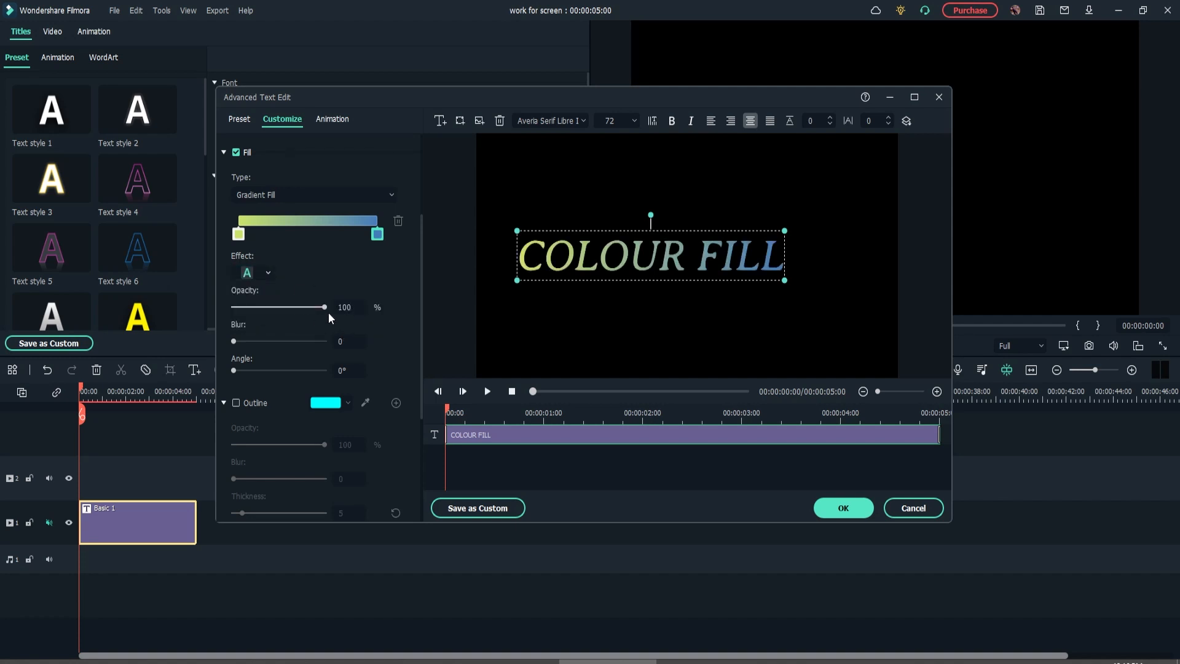
Step: Try out the fill's opacity and blur, keeping 100% and 0, and set the gradient angle to 318°
left_click_drag(325, 308, 459, 329)
left_click_drag(299, 342, 367, 349)
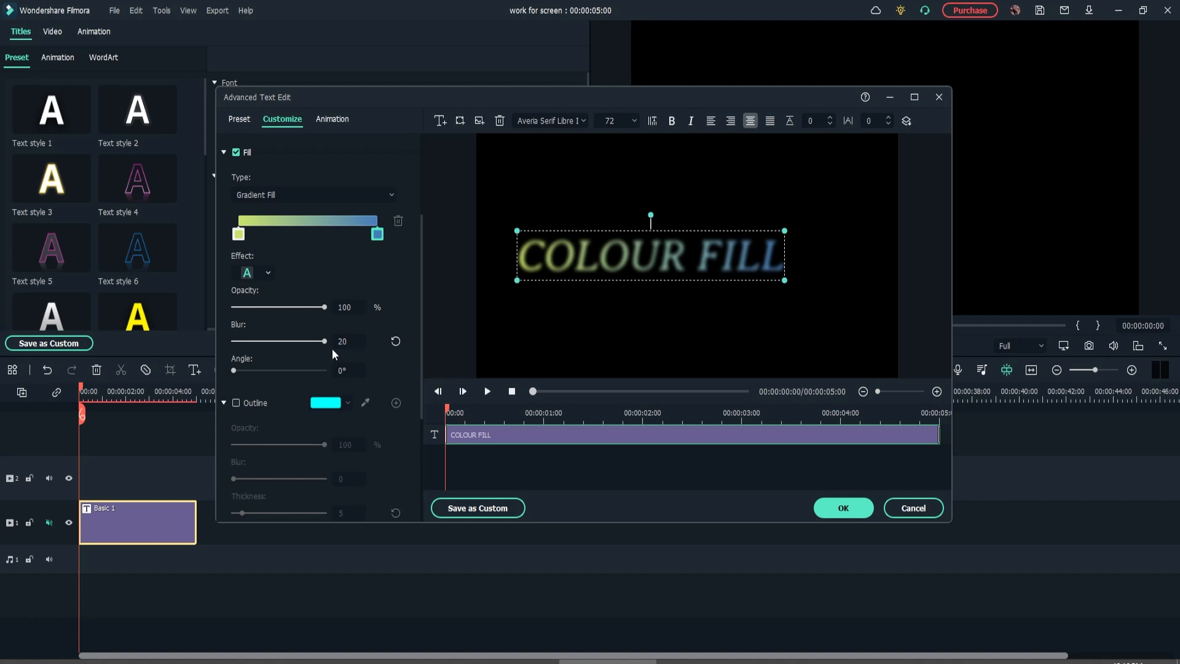
left_click_drag(326, 341, 356, 382)
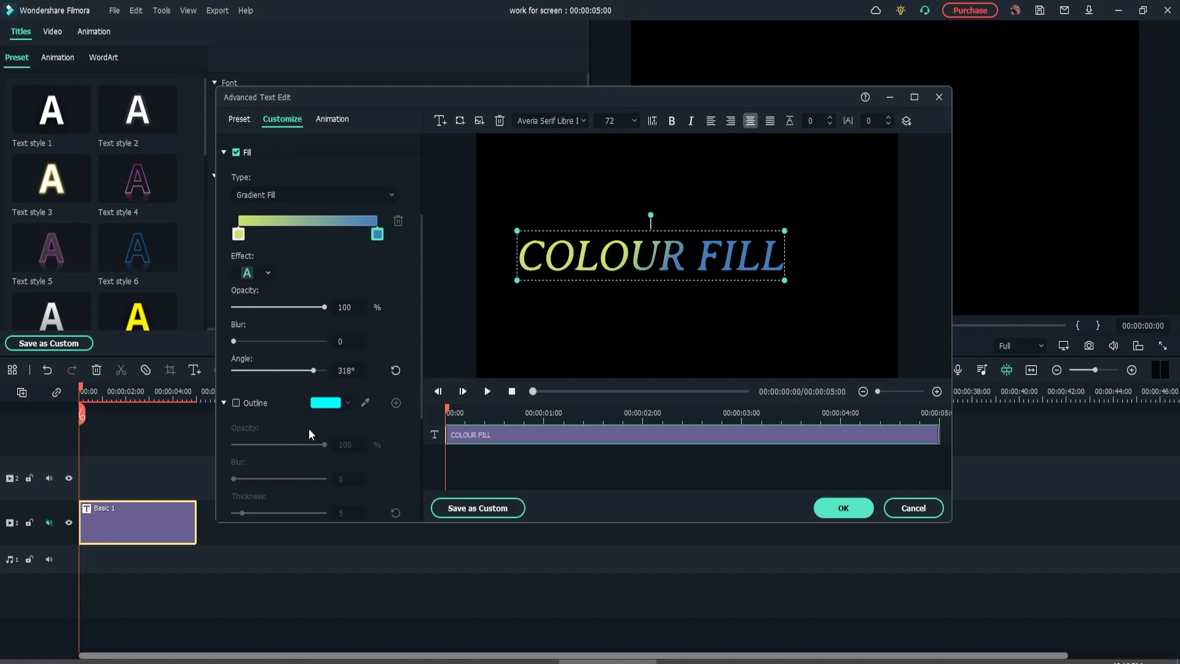
Step: Enable the title's outline, try green and black for it, and settle on dark purple
left_click(236, 403)
scroll(275, 404, "down", 1)
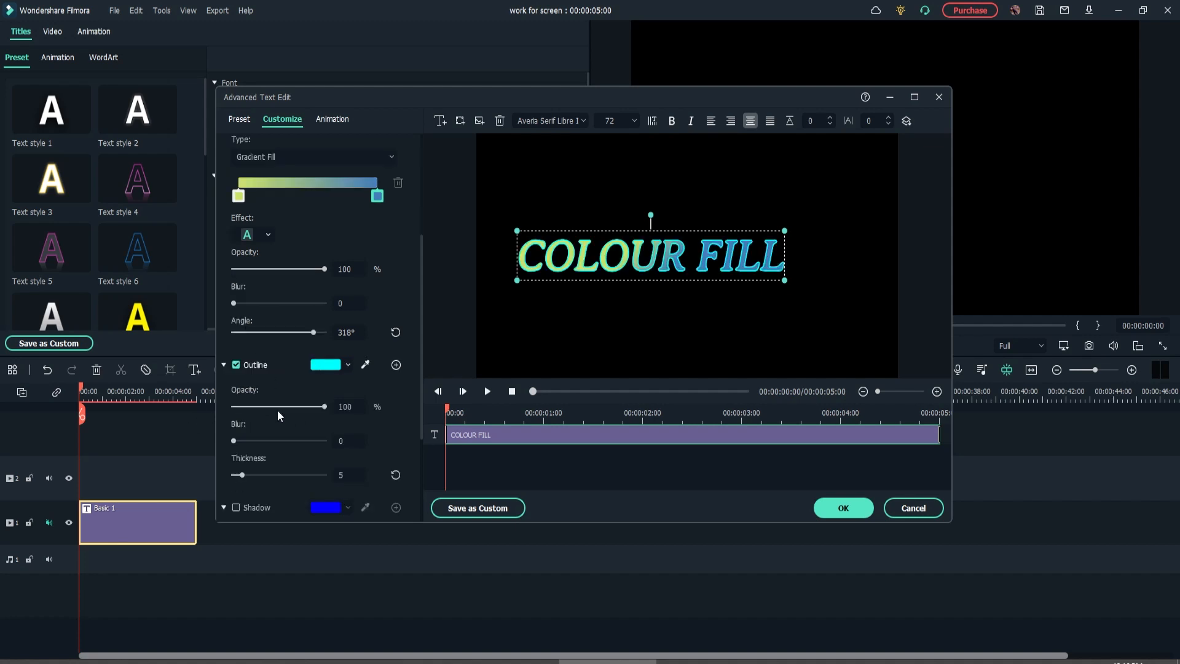
scroll(280, 400, "down", 1)
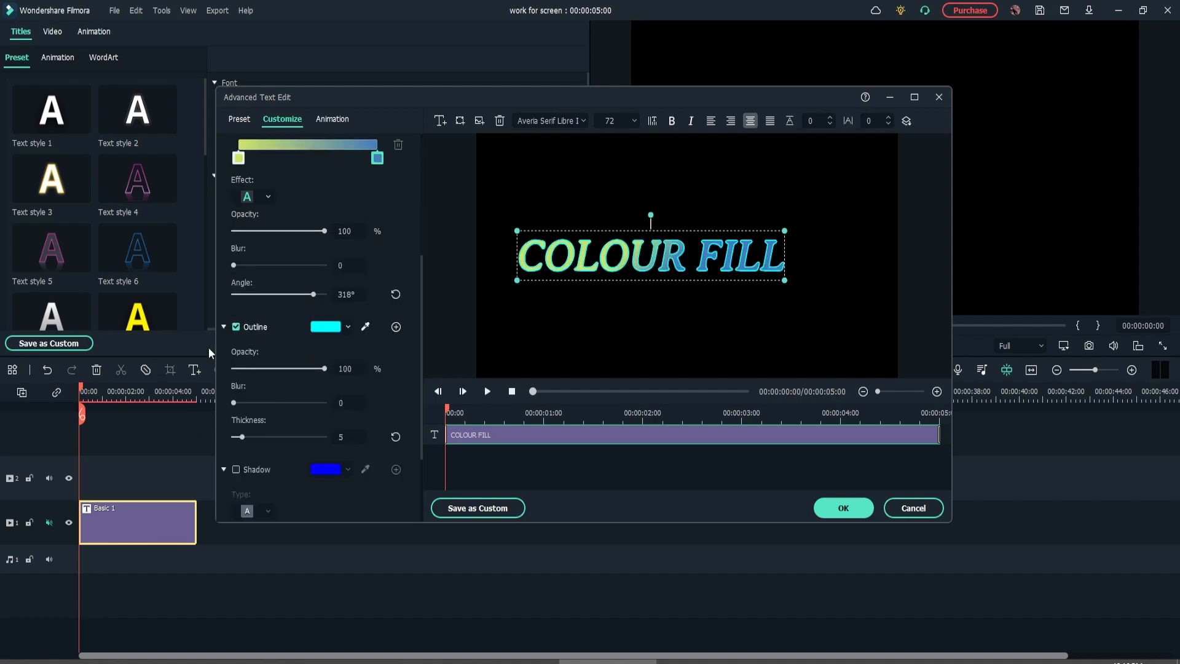
left_click(344, 326)
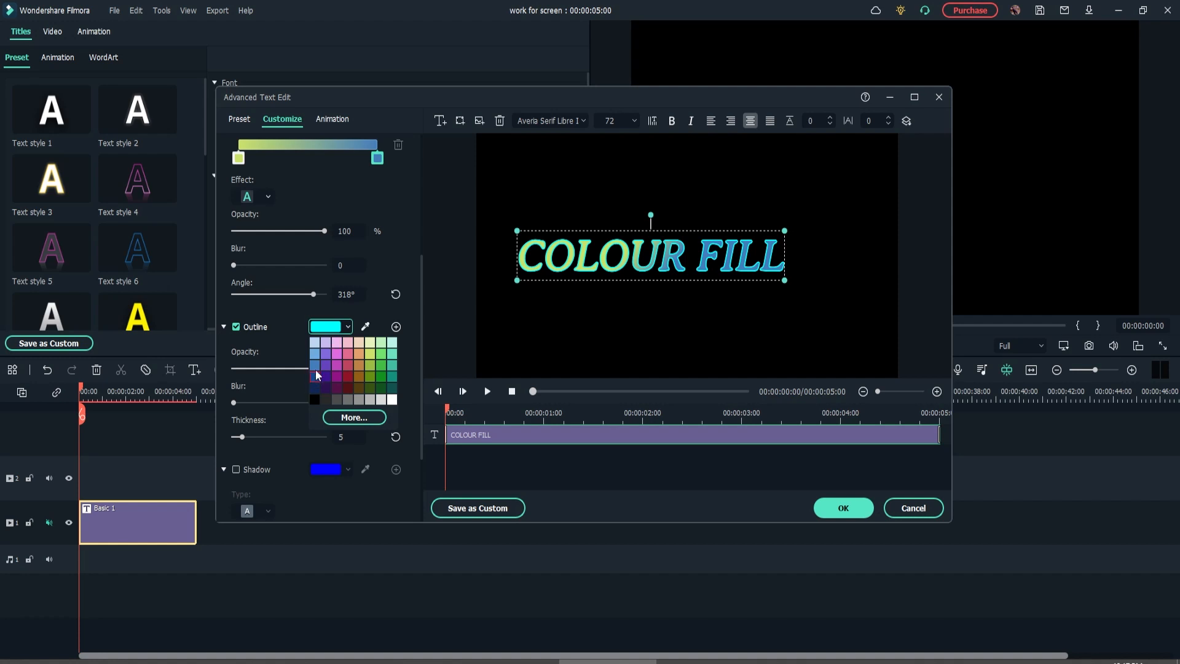
left_click(370, 363)
left_click(337, 328)
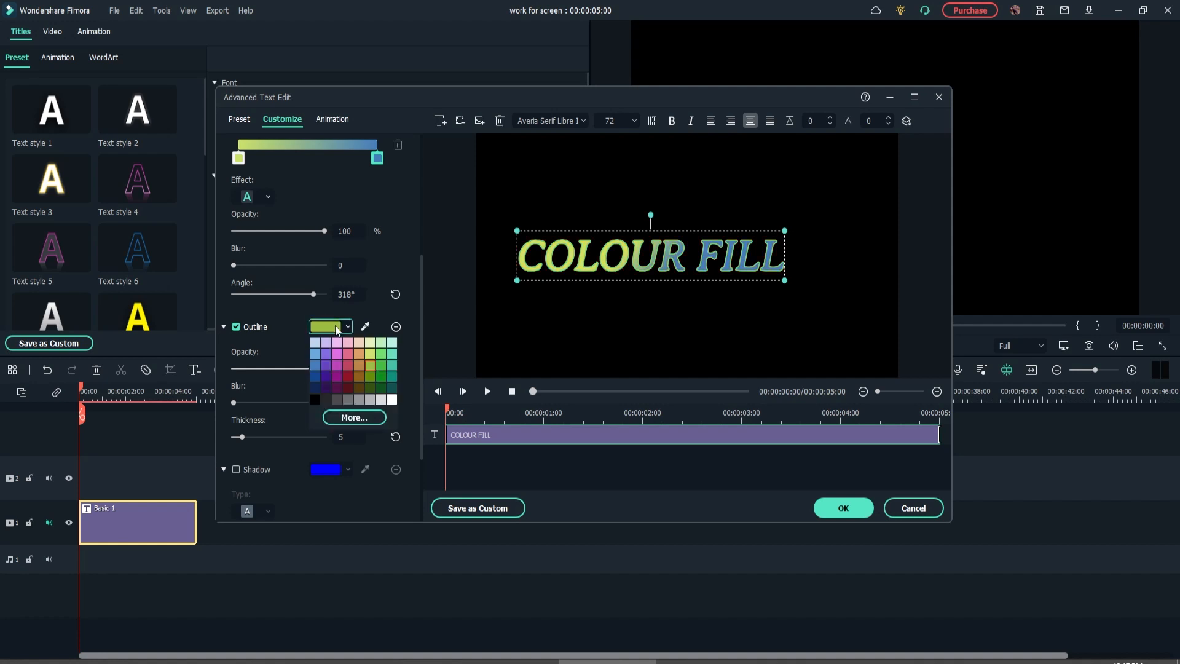
left_click(313, 399)
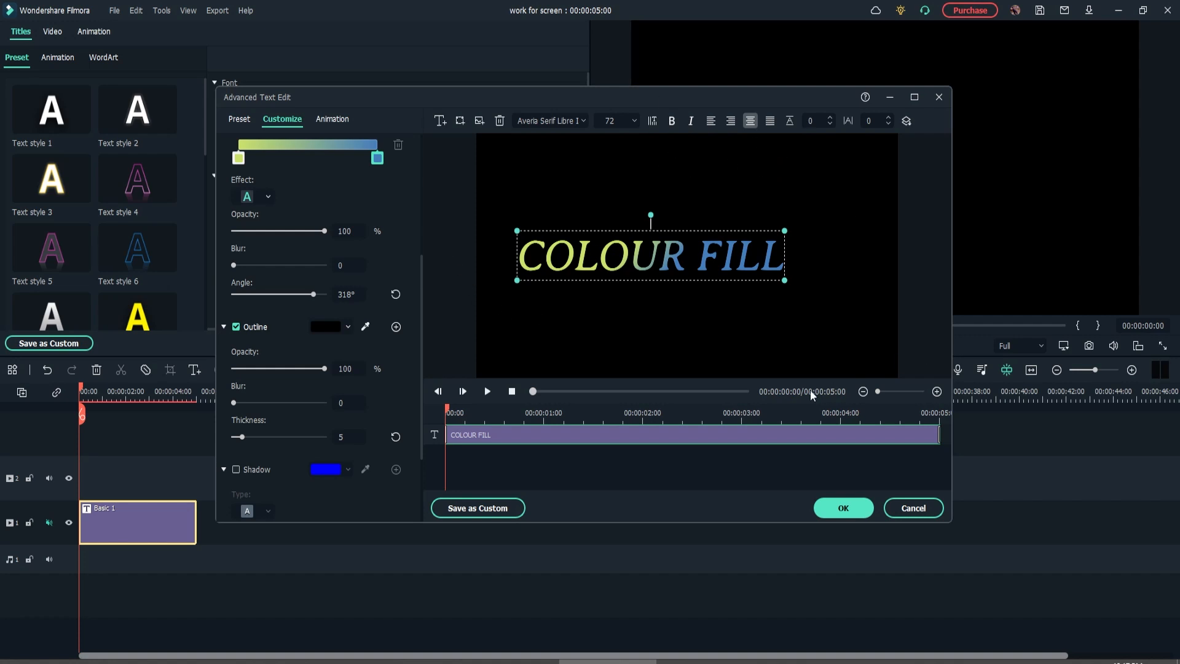
left_click(349, 326)
left_click(371, 367)
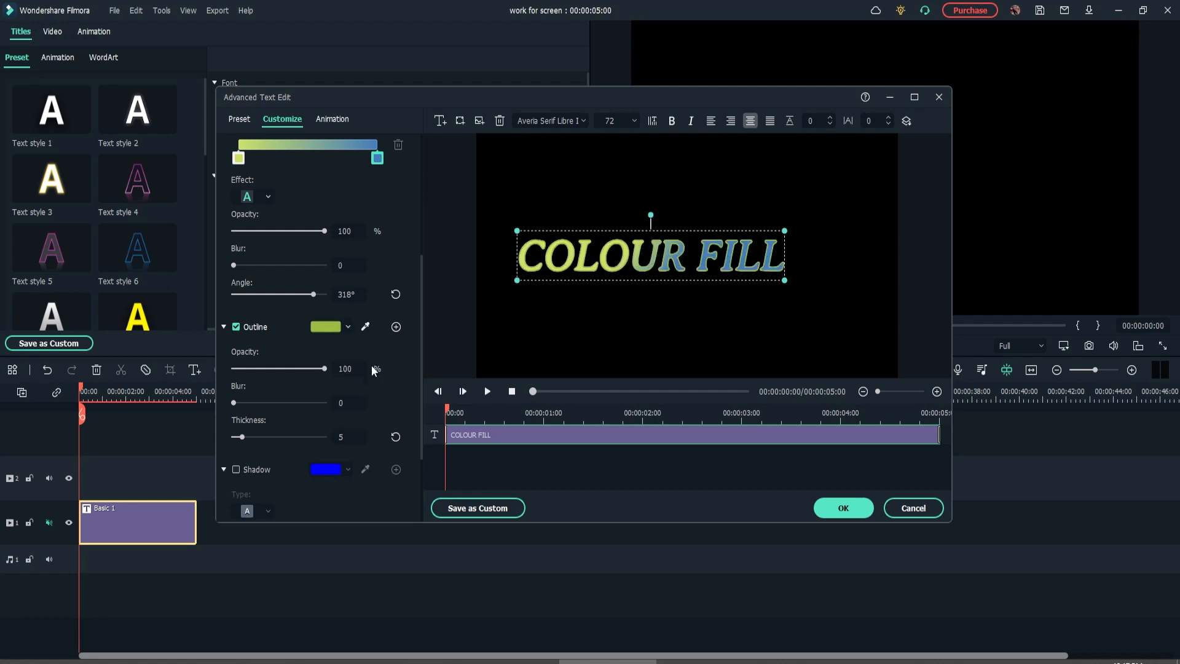
left_click(335, 333)
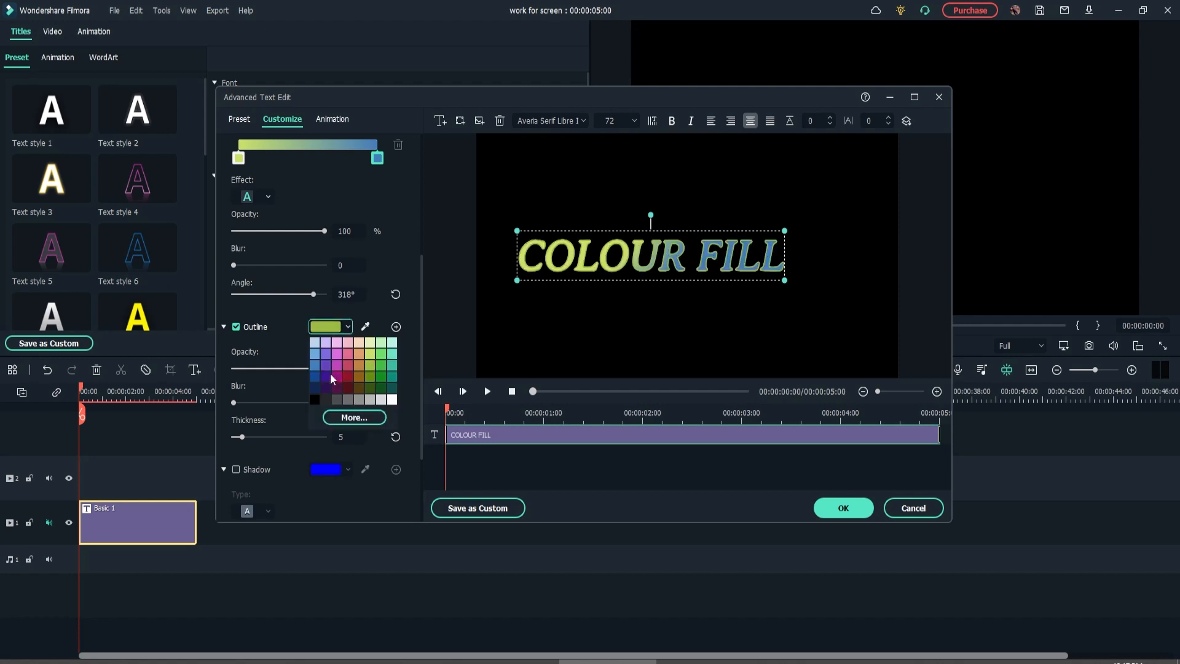
left_click(332, 374)
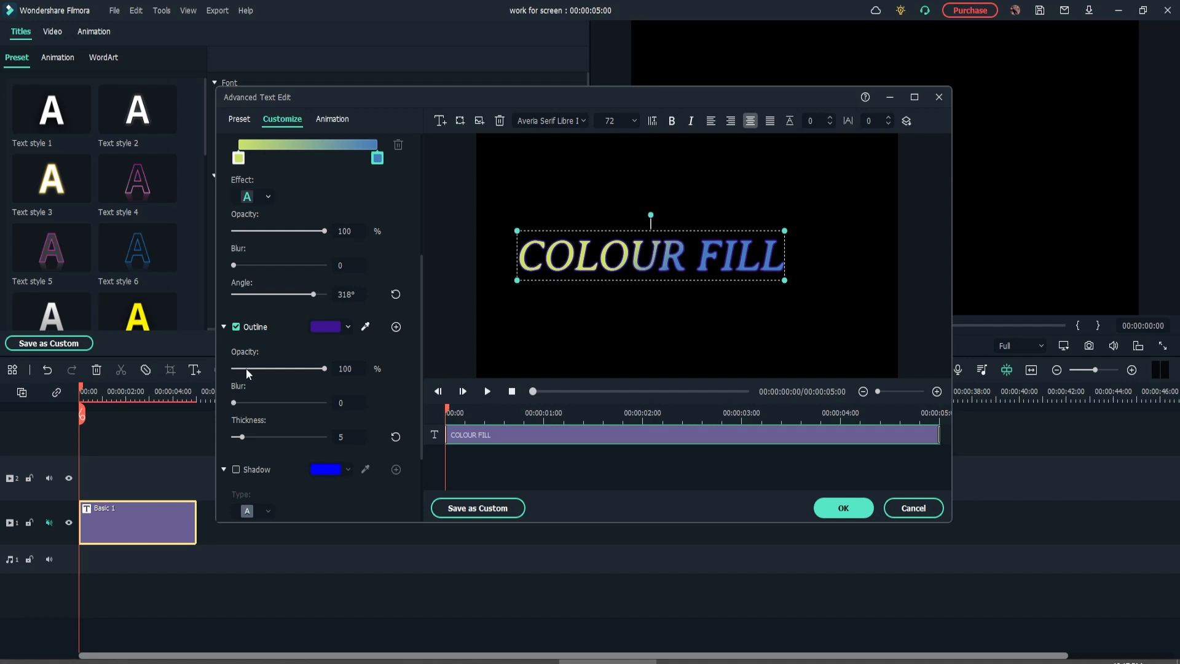
Step: Set the outline's opacity to 90%, its blur to 1 and its thickness to 21
left_click(268, 368)
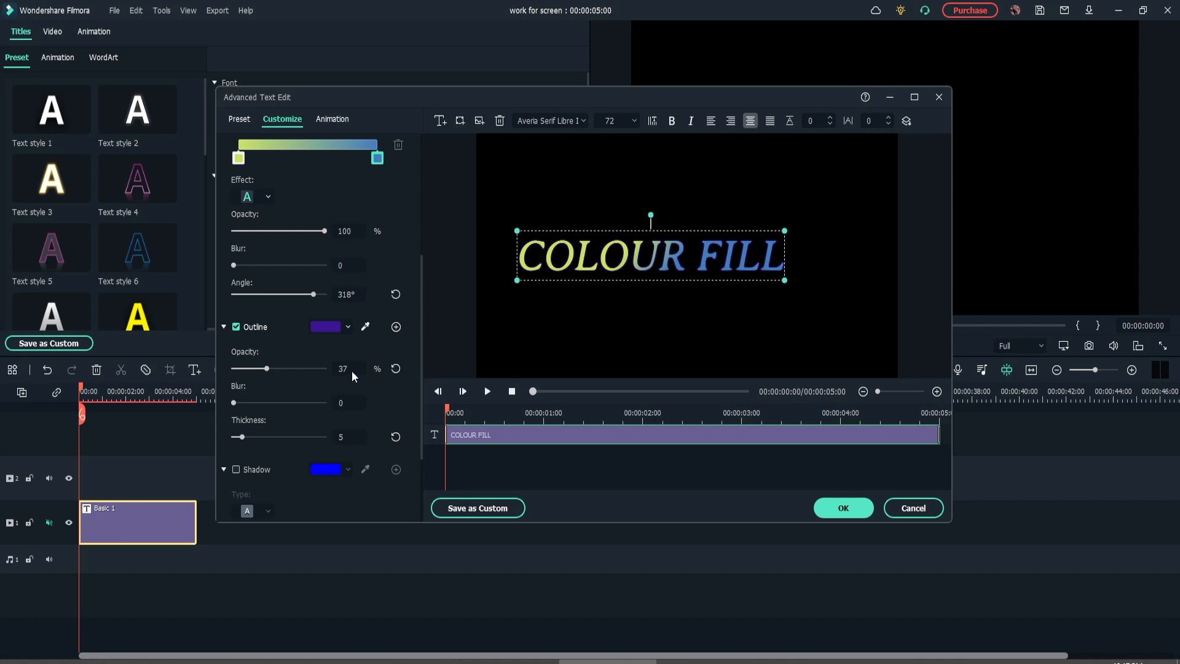
left_click(316, 369)
left_click_drag(297, 404, 337, 409)
left_click(245, 403)
left_click_drag(250, 435, 274, 467)
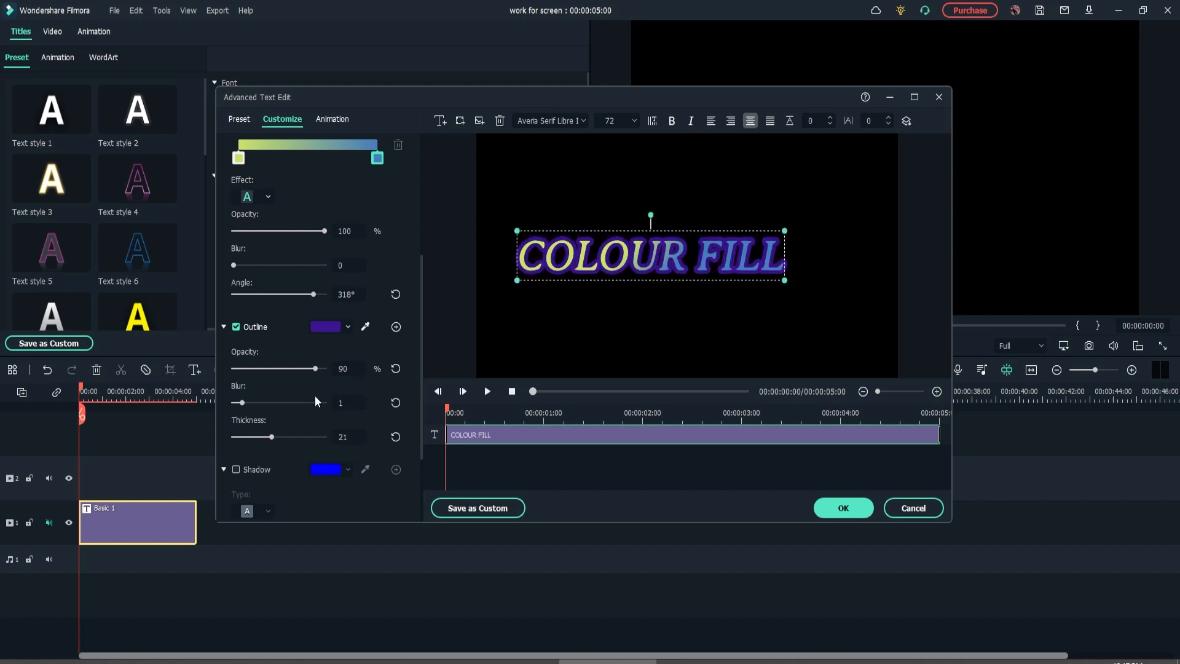
Step: Enable the title's shadow
scroll(316, 411, "down", 4)
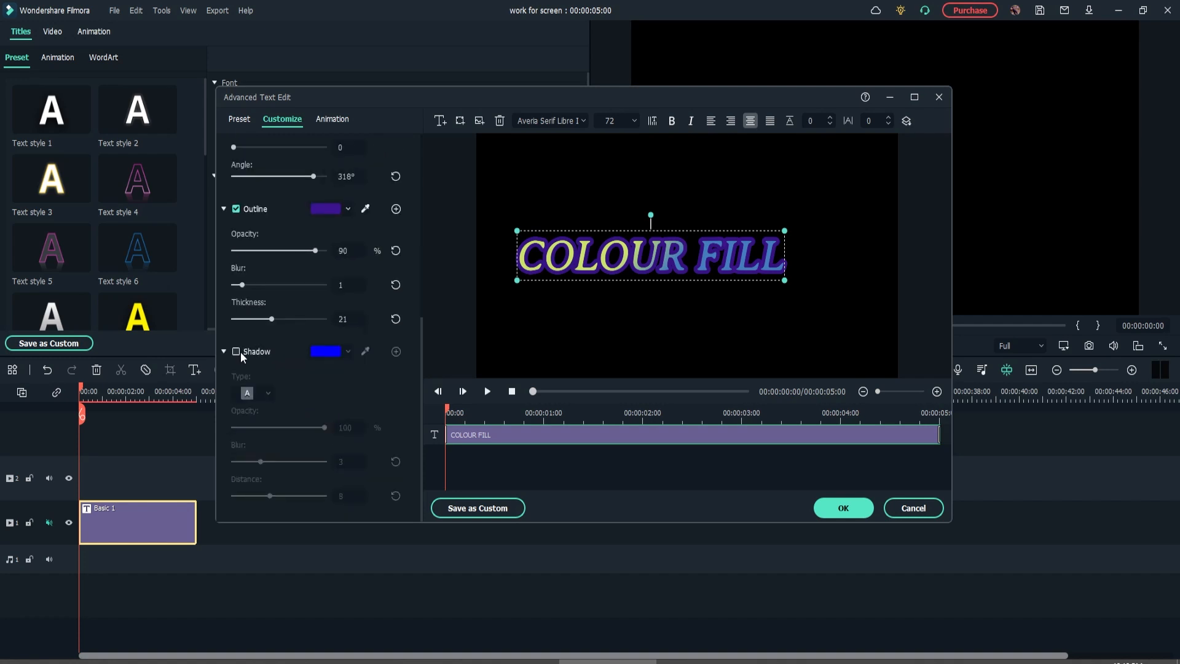
left_click(236, 351)
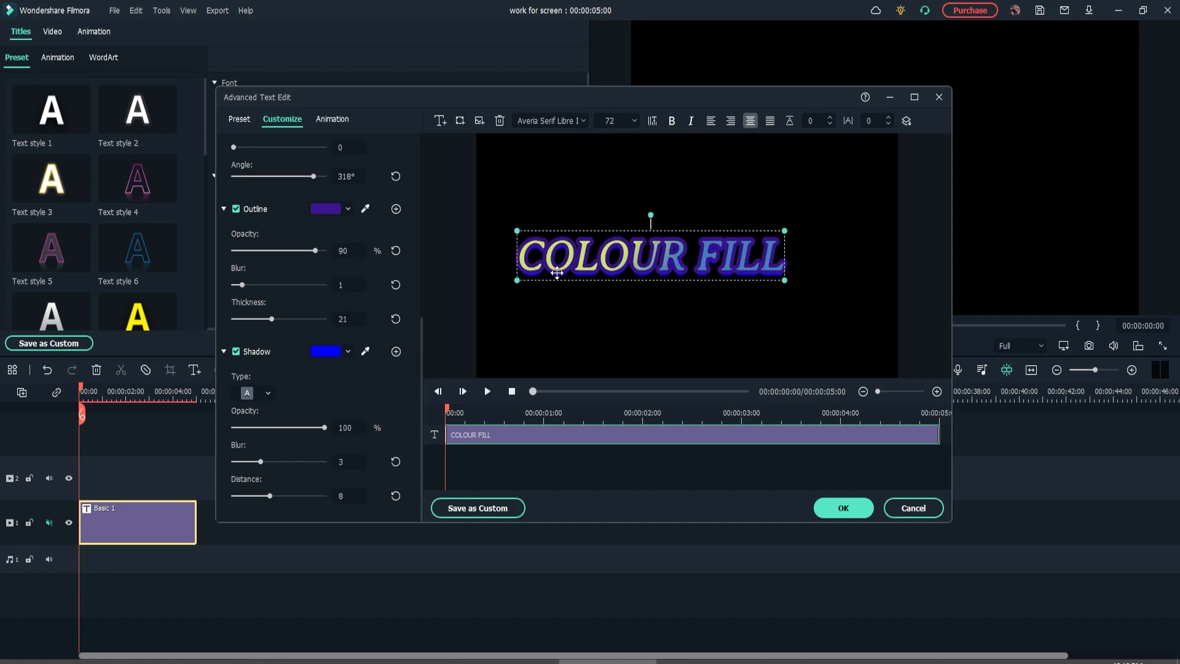
Step: Try light grey for the title's shadow and settle on white
left_click(342, 354)
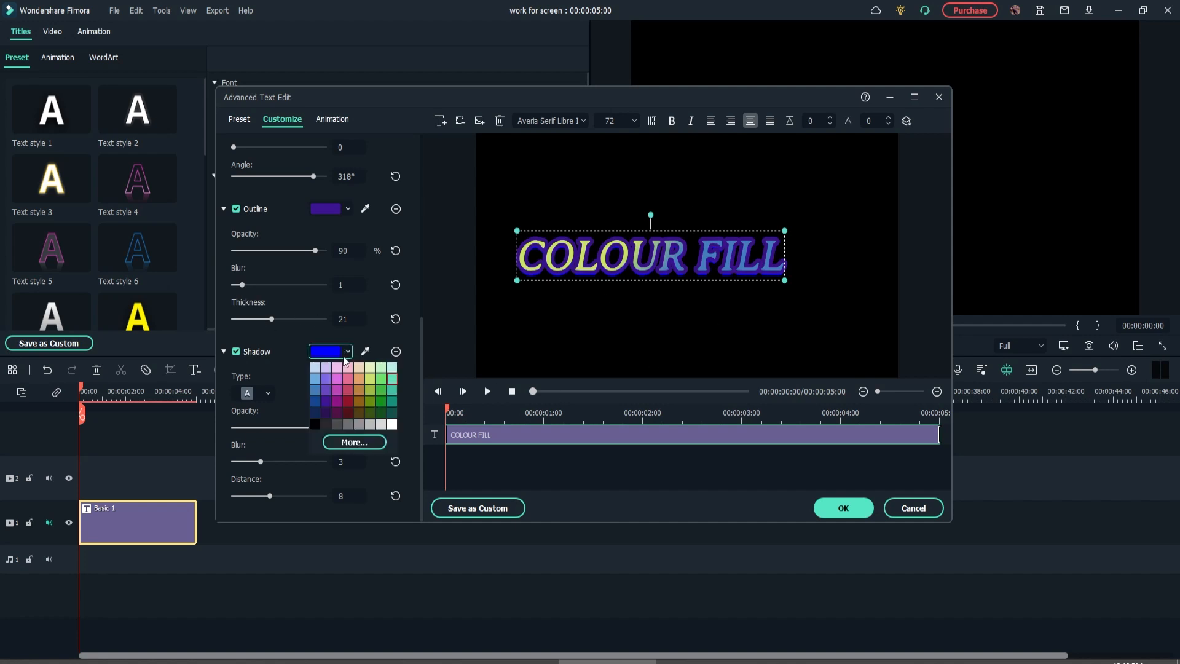
left_click(384, 429)
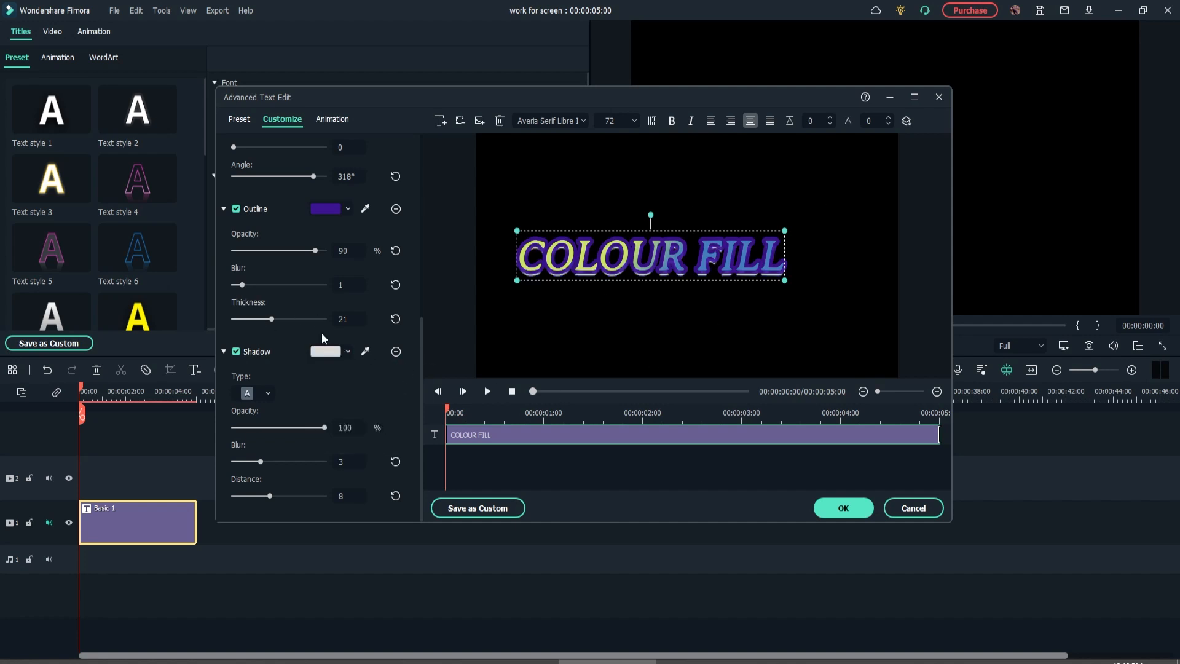
left_click(330, 354)
left_click(391, 424)
Step: Try several shadow types, including the flipped reflection below the text, and settle on the one cast straight upward behind the letters
left_click(258, 396)
left_click(284, 419)
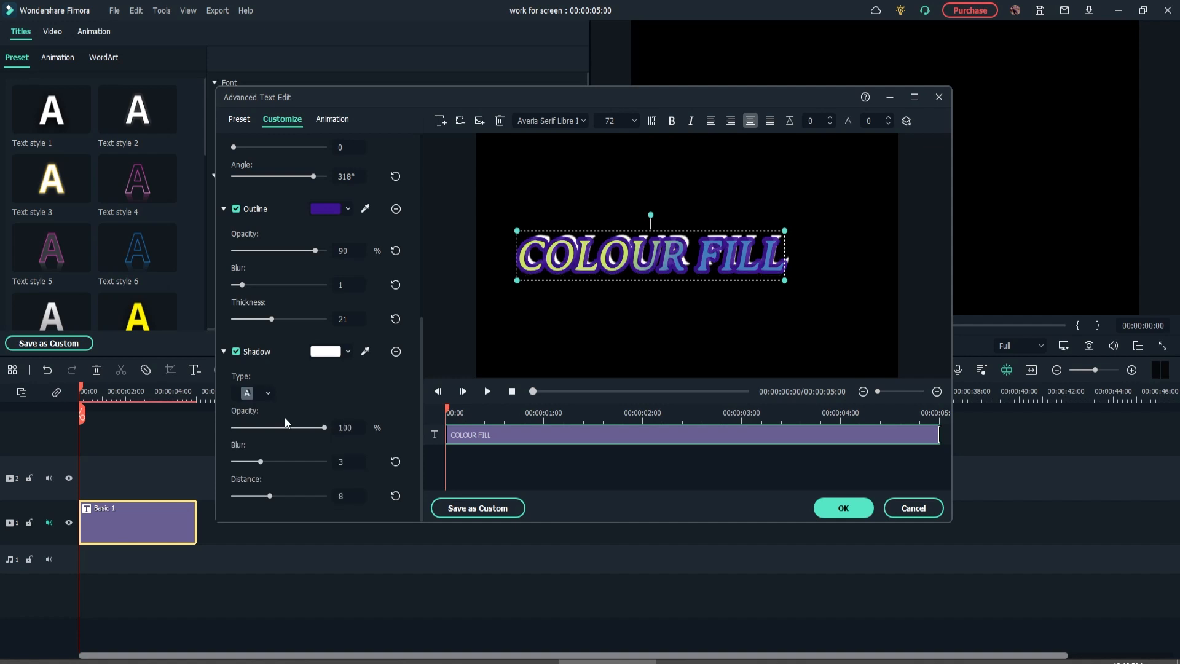
left_click(258, 395)
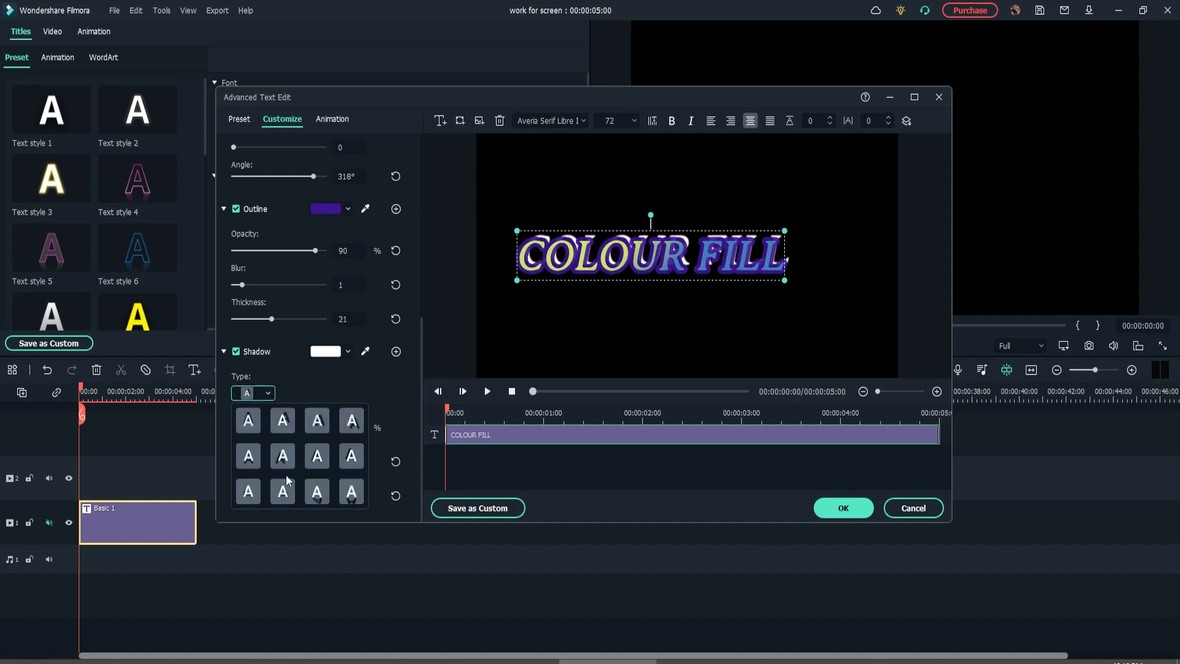
left_click(318, 491)
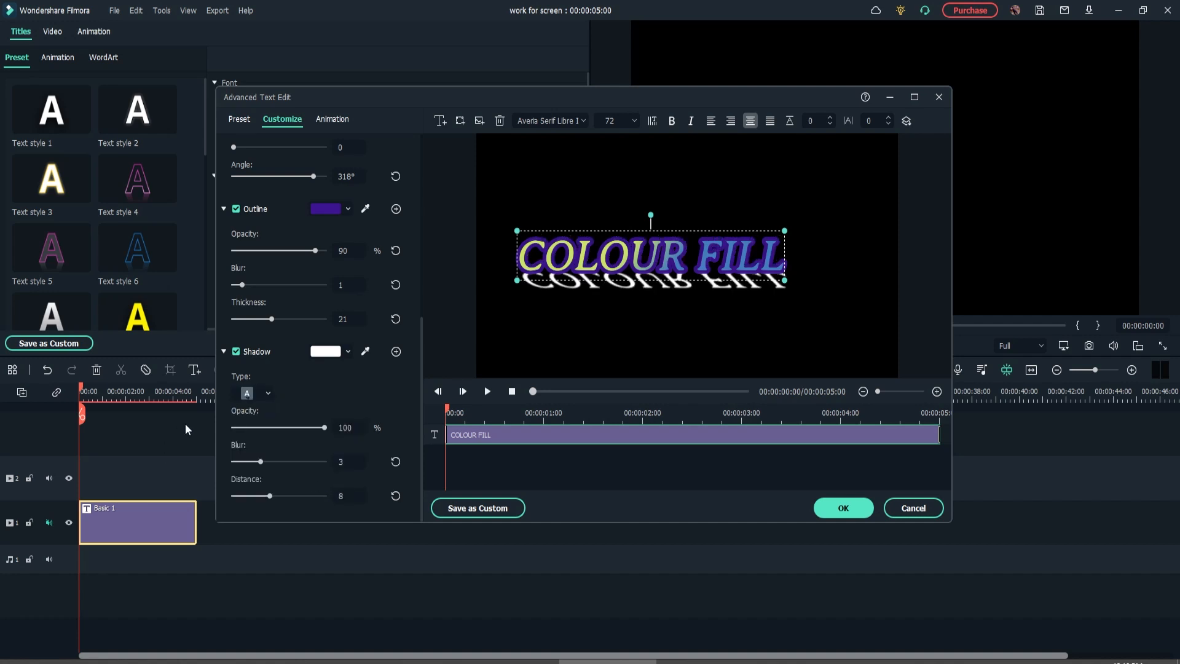
left_click(247, 393)
left_click(253, 415)
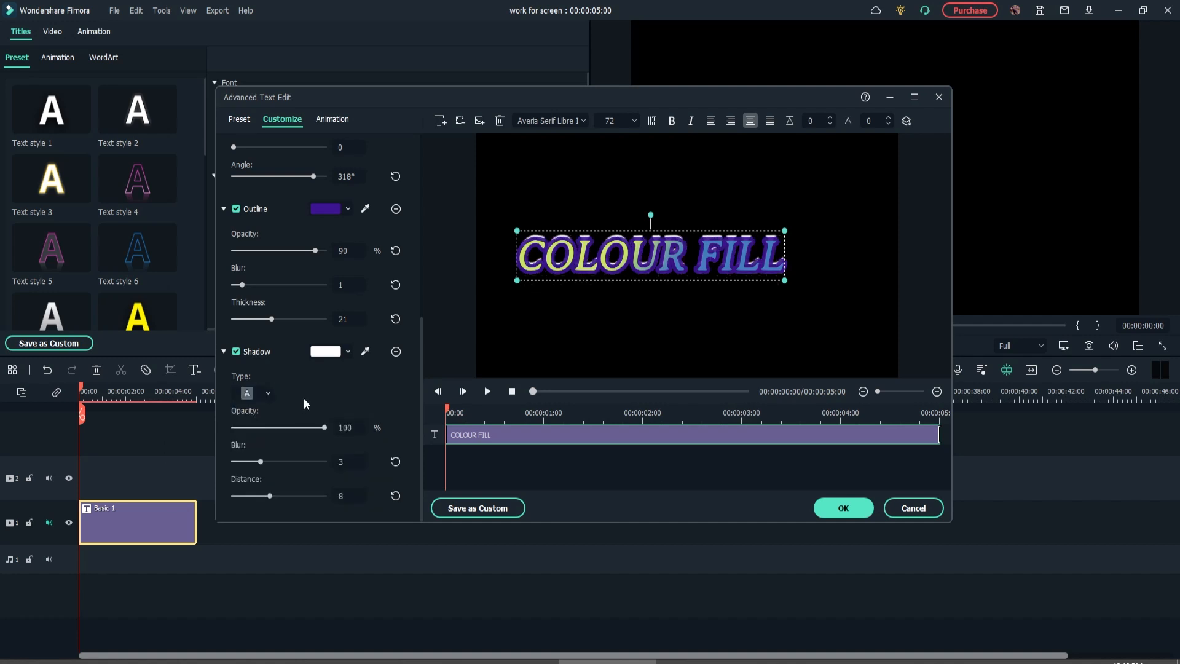
Step: Set the shadow's opacity to 70%, its blur to 5 and its distance to 12
mouse_move(289, 425)
left_mouse_down()
mouse_move(248, 432)
mouse_move(349, 423)
mouse_move(297, 433)
left_mouse_up()
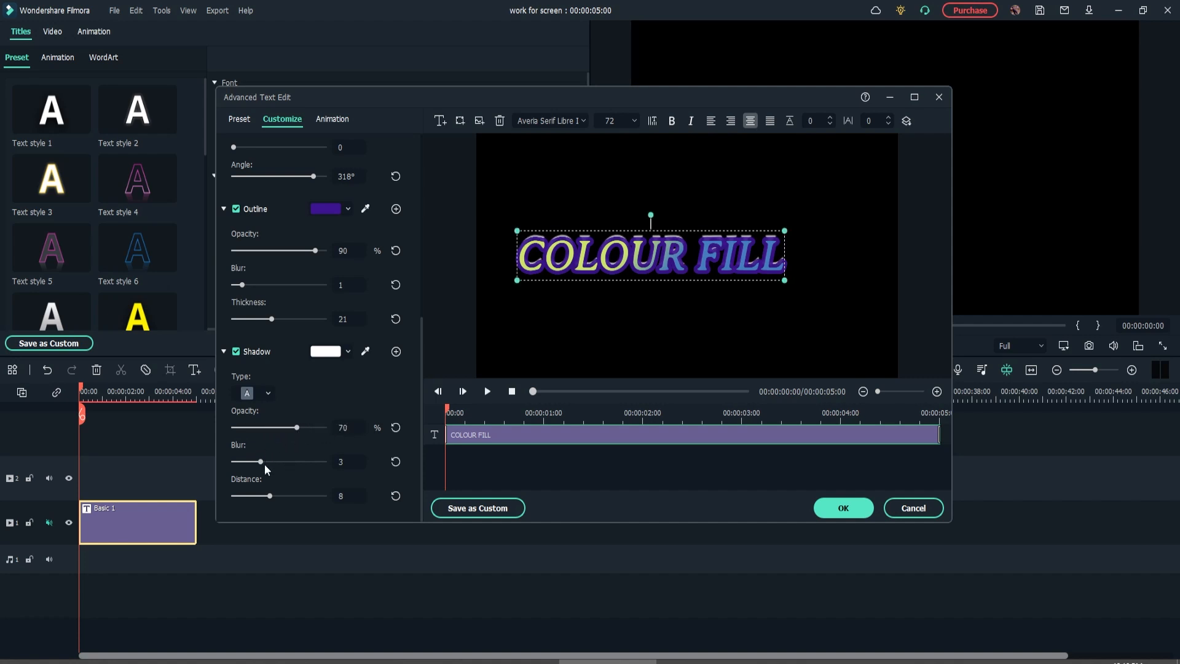
left_click_drag(309, 461, 281, 467)
left_click_drag(260, 495, 325, 496)
left_click_drag(386, 525, 290, 533)
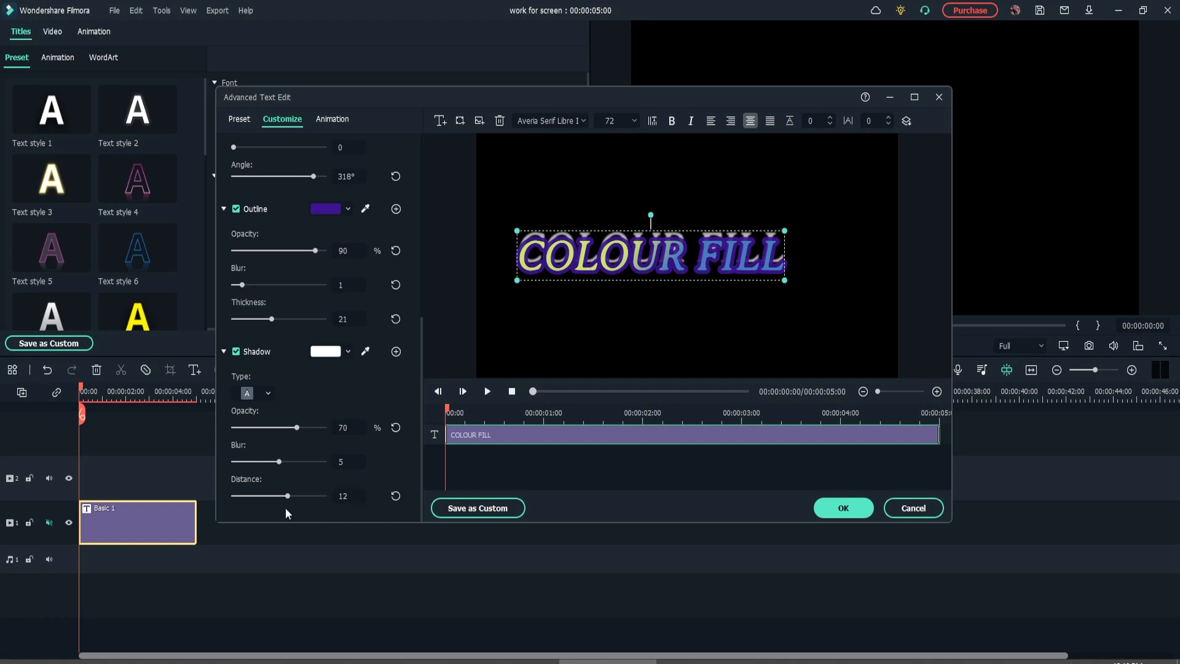
Step: Try the Cinema style, String Blur, Random and RichTick animations on the title
left_click(344, 121)
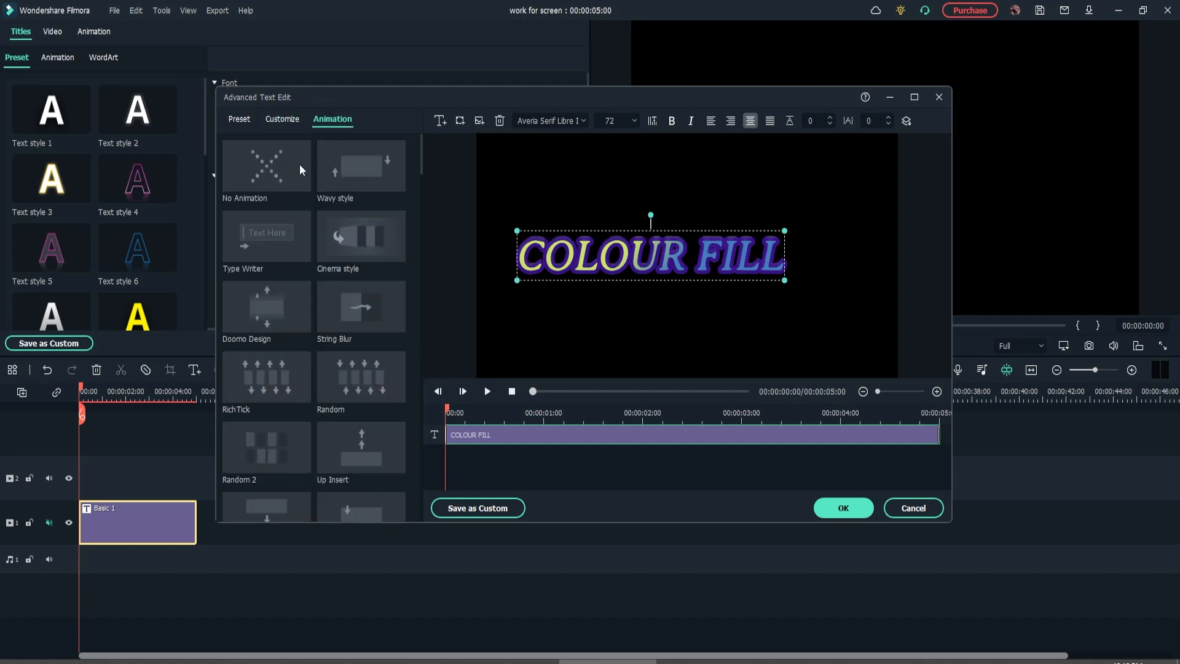
left_click(347, 250)
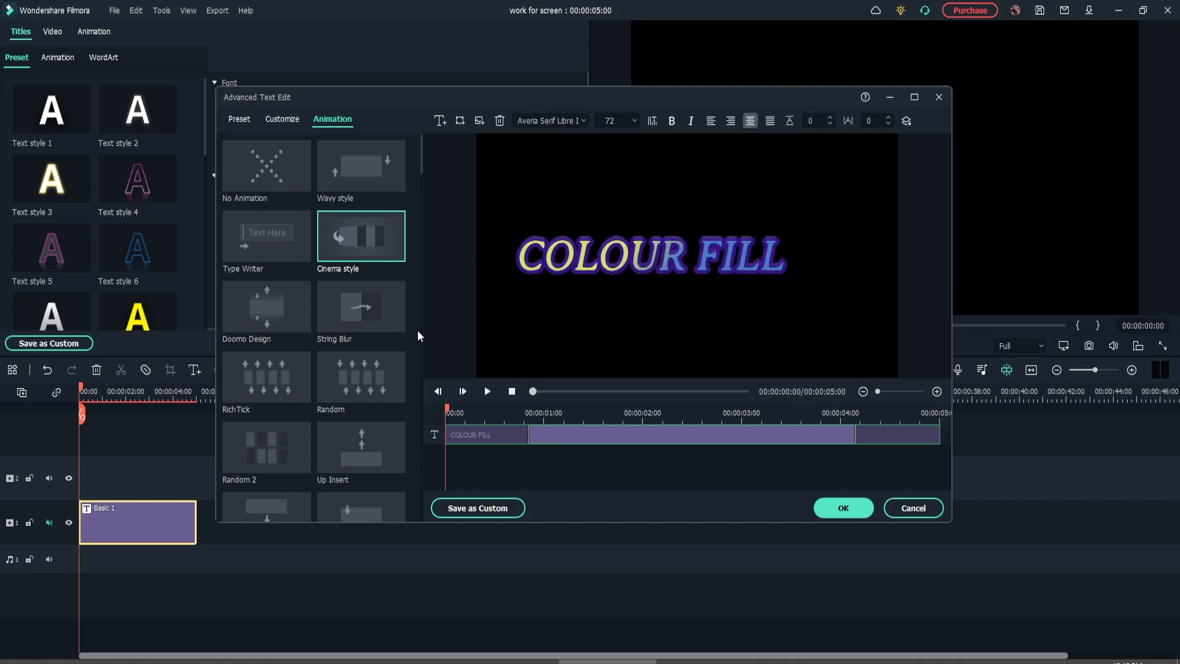
left_click(364, 311)
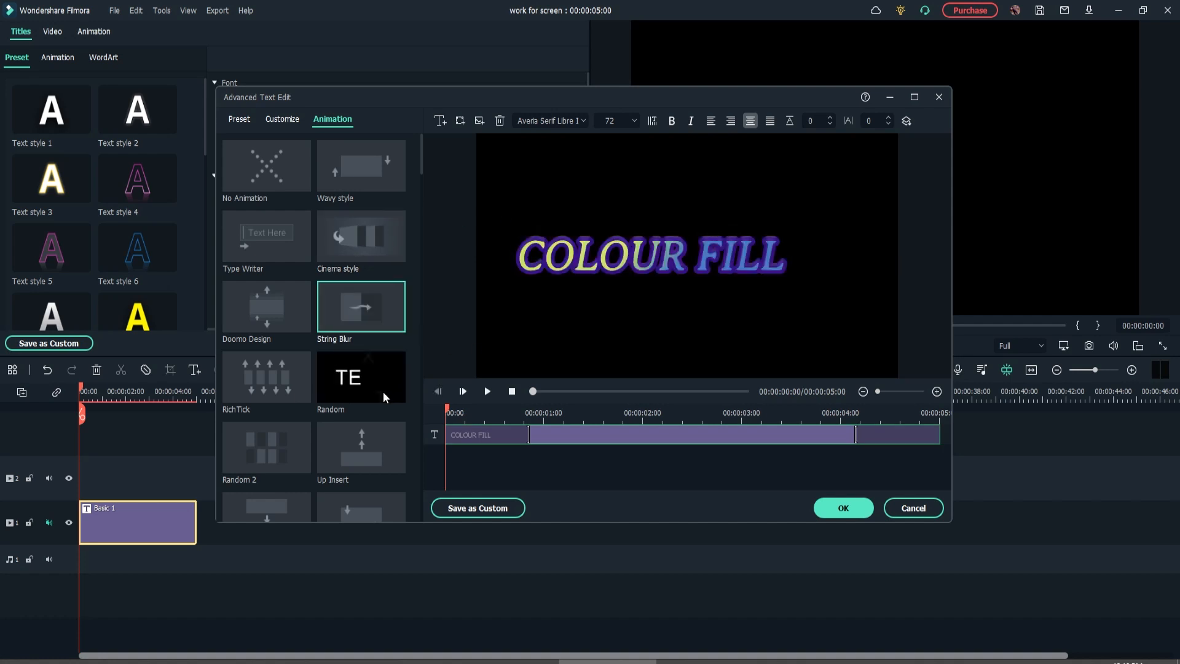
left_click(383, 392)
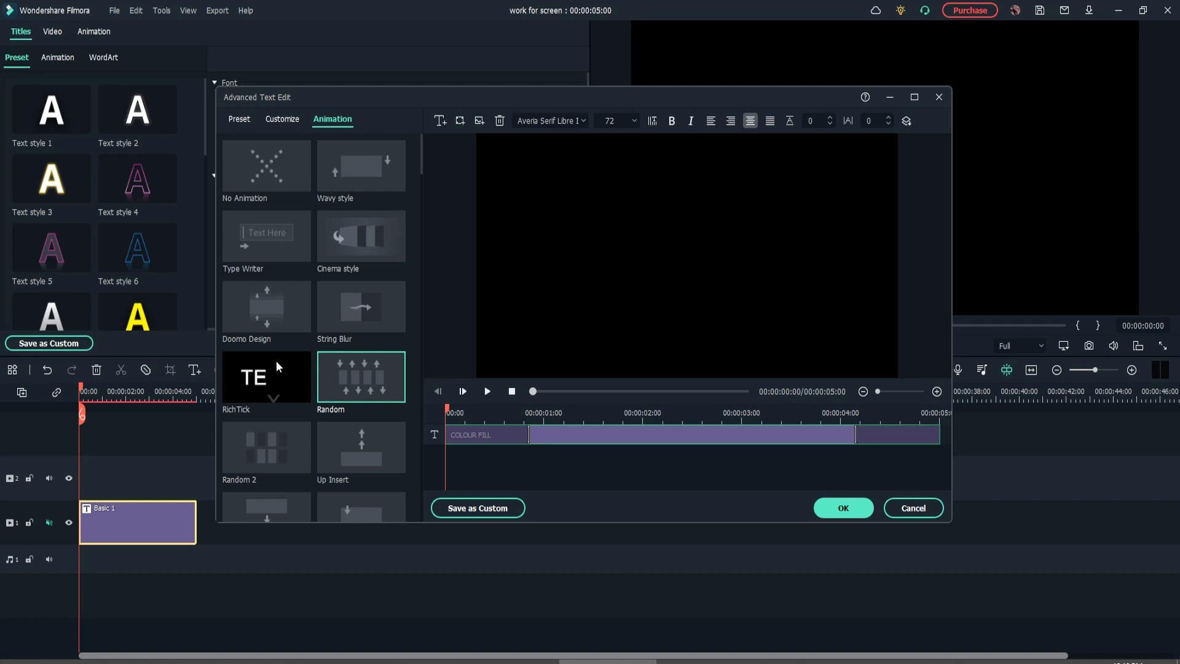
left_click(275, 326)
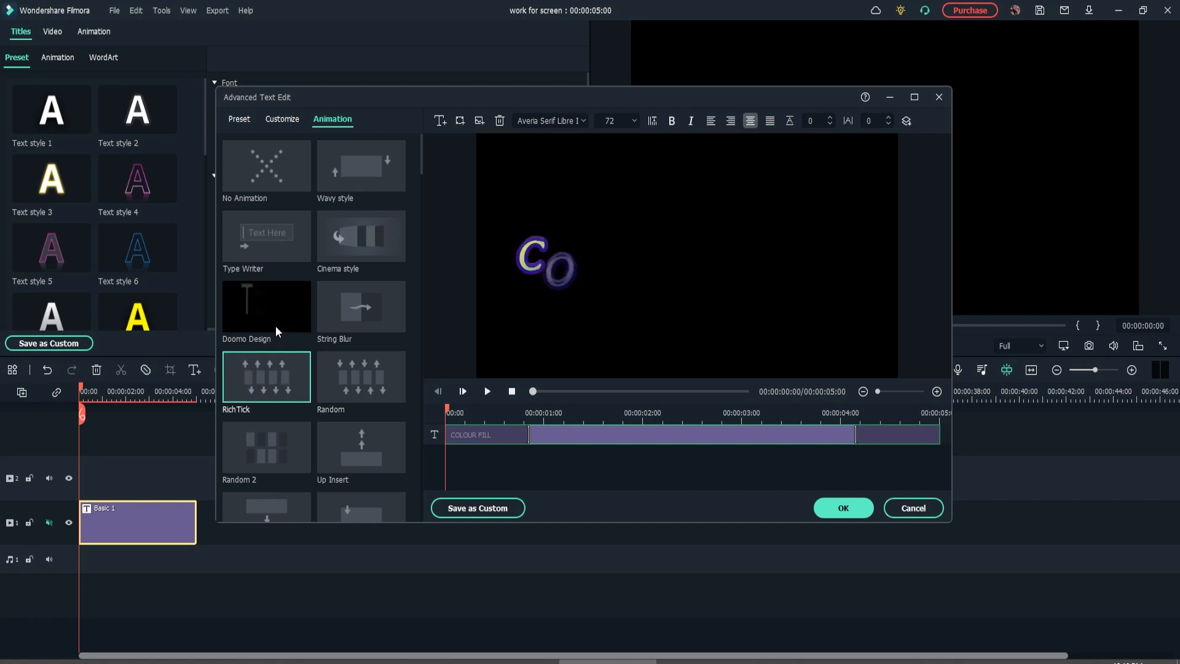
left_click(290, 121)
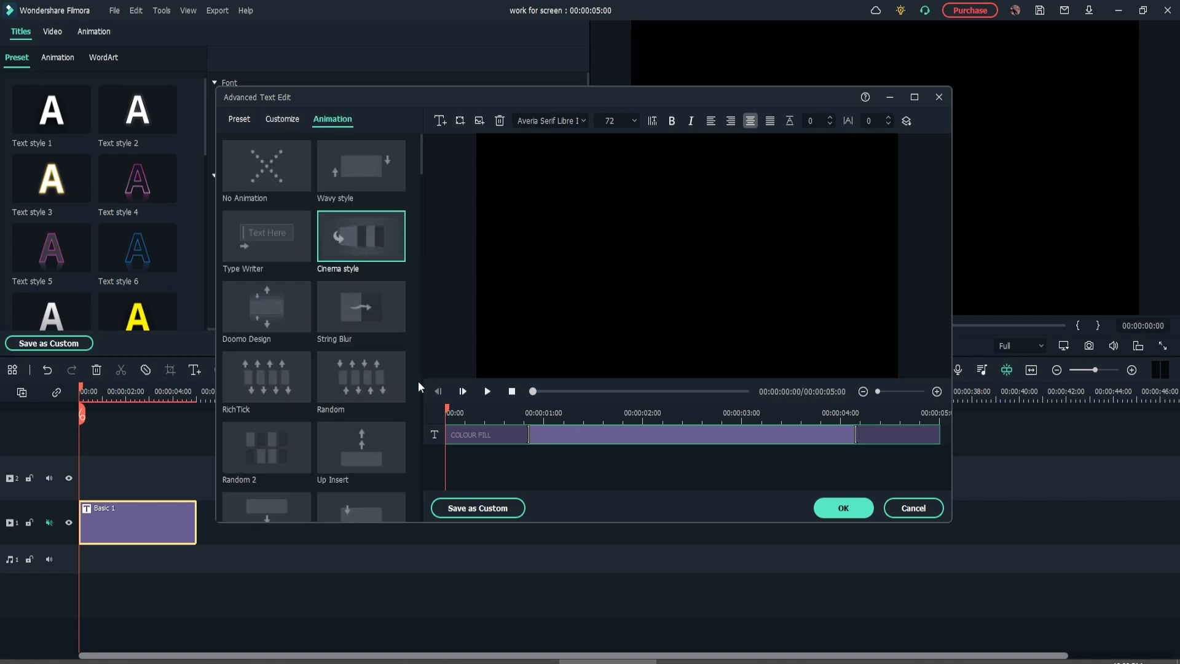
Step: Change the title's fill type to Image Fill
left_click(290, 121)
scroll(374, 295, "up", 5)
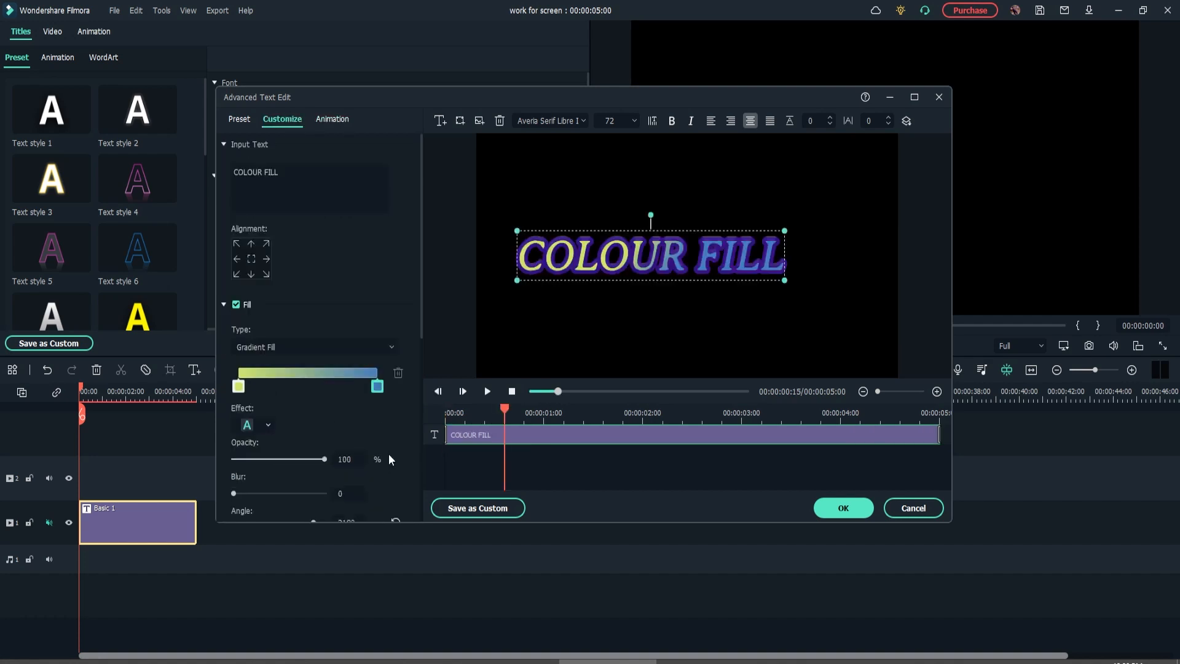
scroll(344, 405, "down", 1)
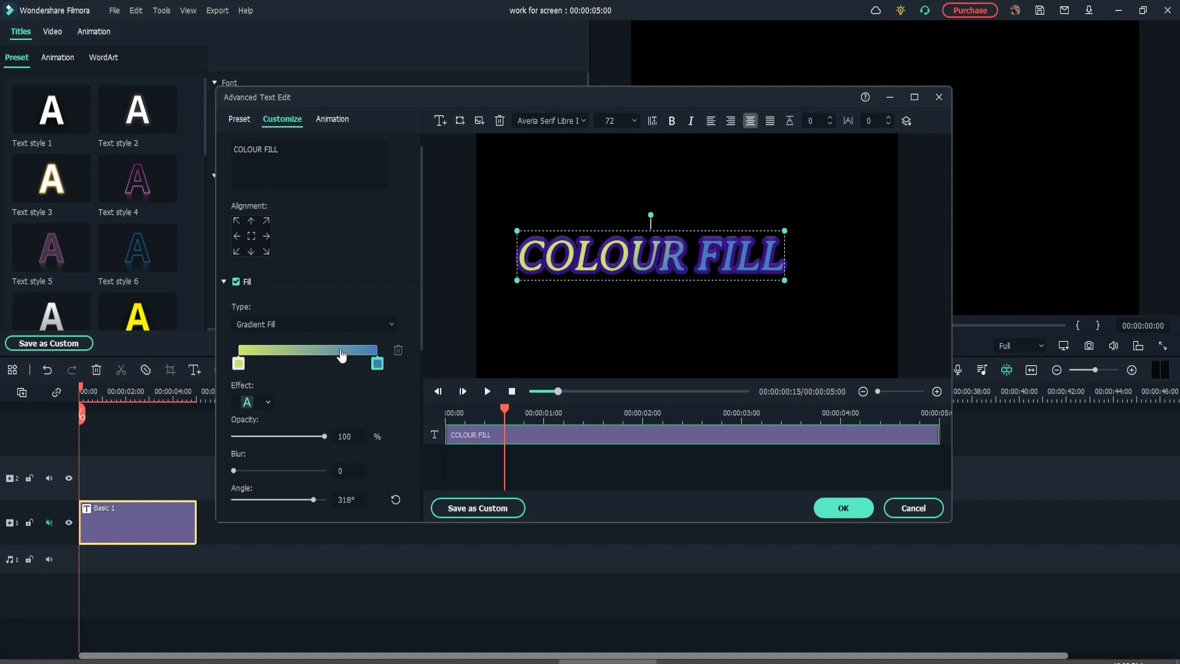
left_click(364, 326)
left_click(325, 391)
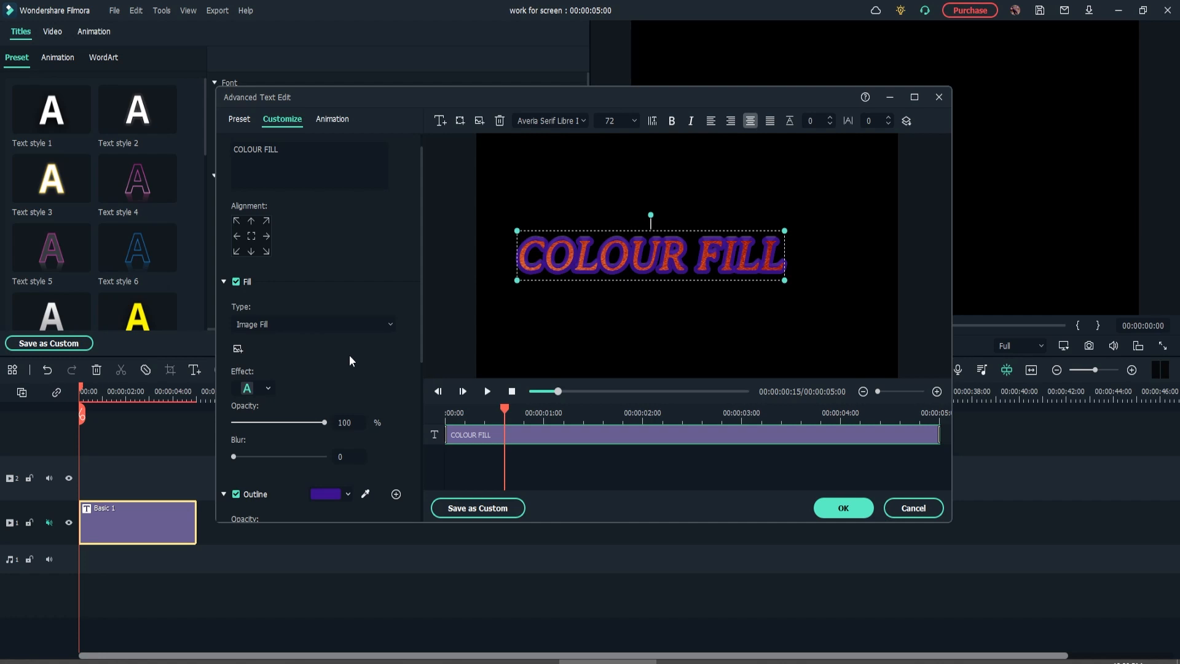
Step: Reset the outline's opacity, blur and thickness to their default values
scroll(330, 364, "down", 5)
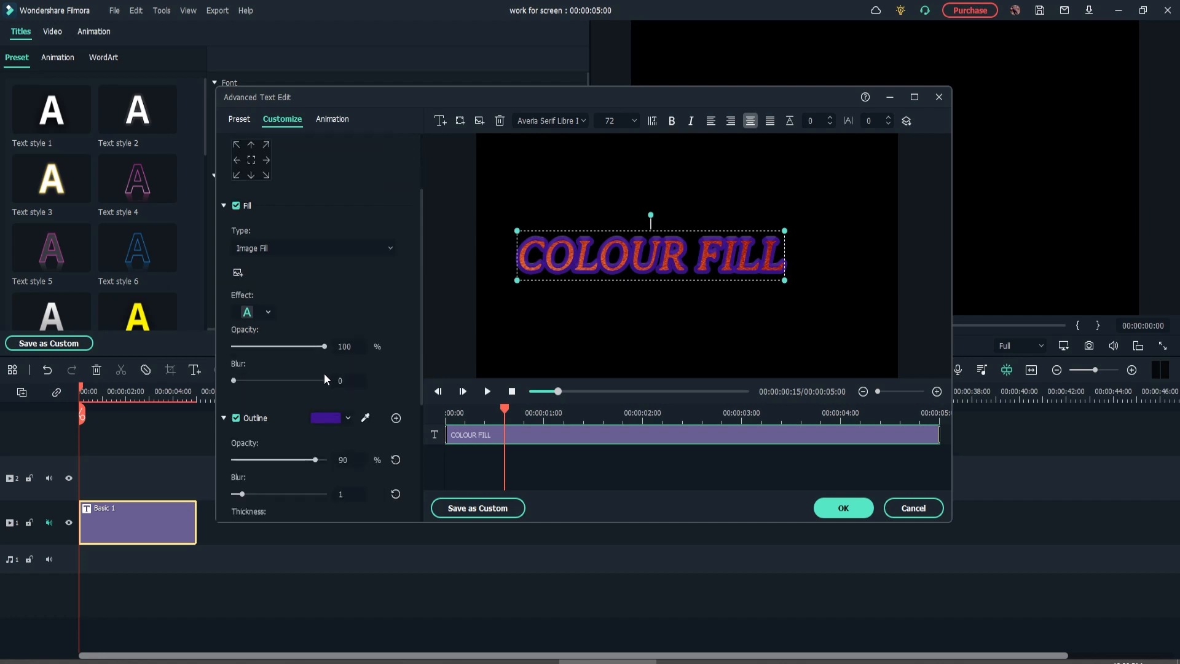
left_click(396, 384)
left_click(395, 418)
left_click(396, 452)
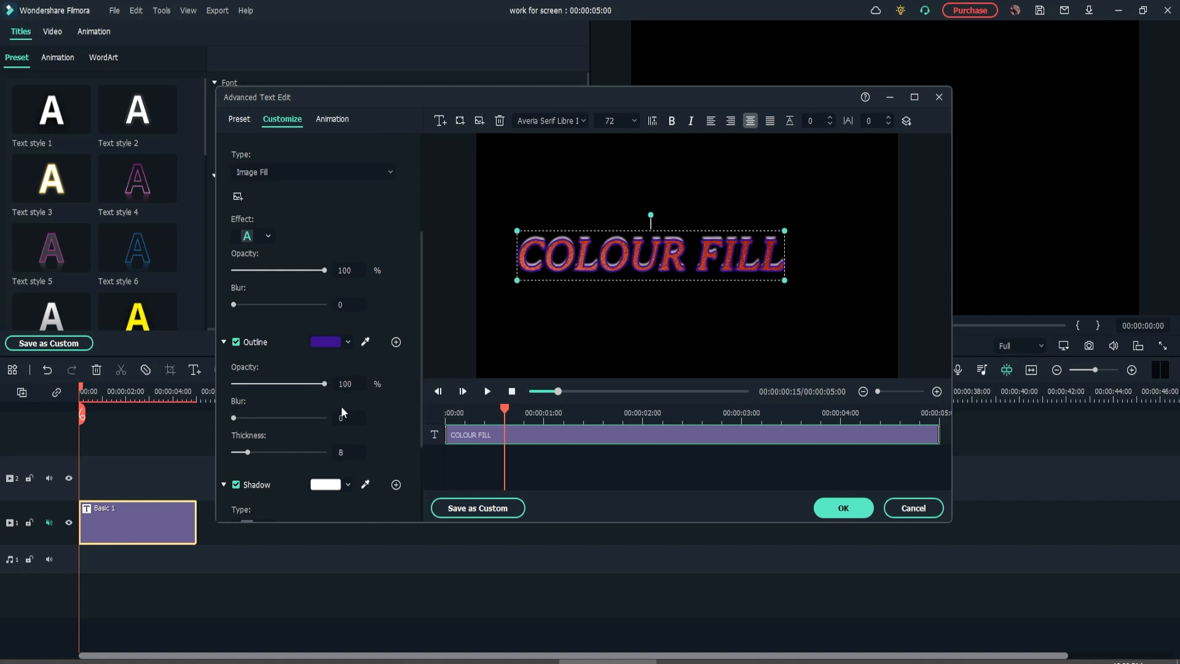
Step: Reset the shadow's opacity and distance to their default values
scroll(342, 404, "down", 3)
left_click(392, 428)
left_click(396, 495)
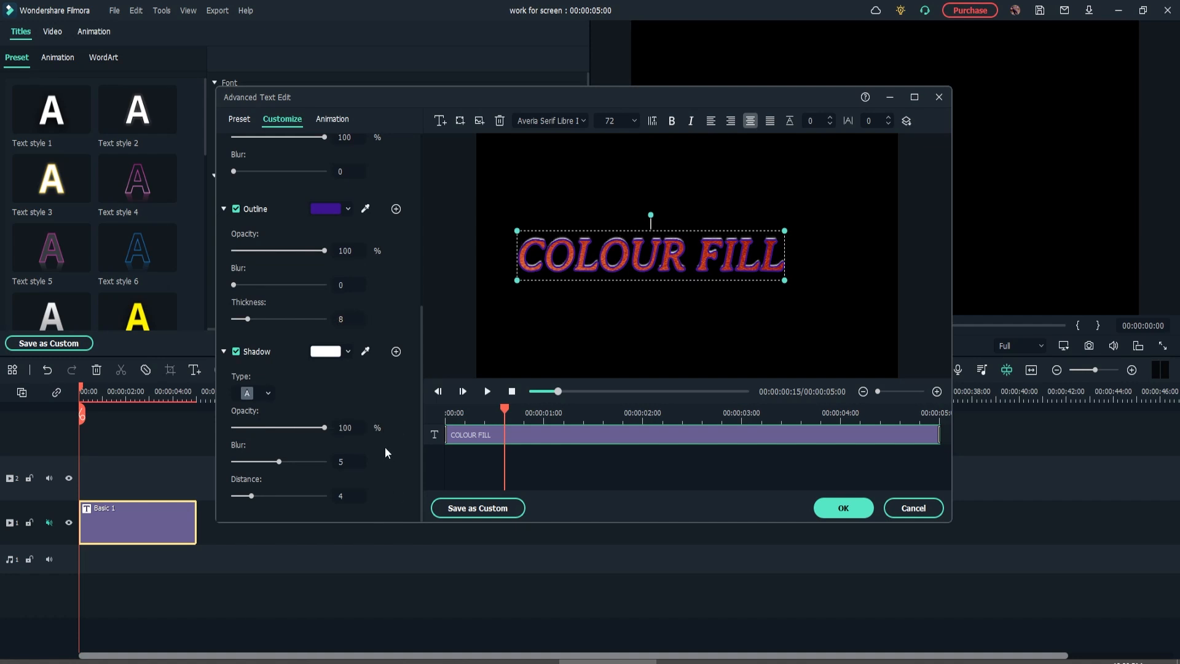
Step: Load the FINAL COLOR image from the All Deta (F:) drive as the title's image fill
scroll(260, 335, "up", 5)
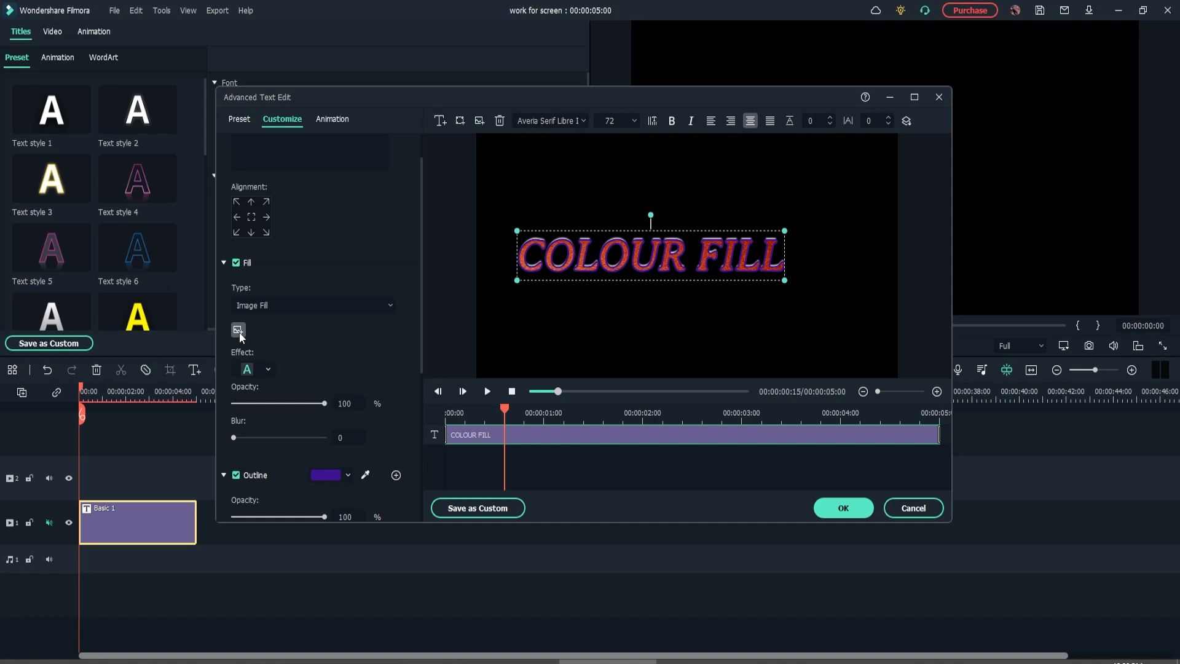
left_click(239, 331)
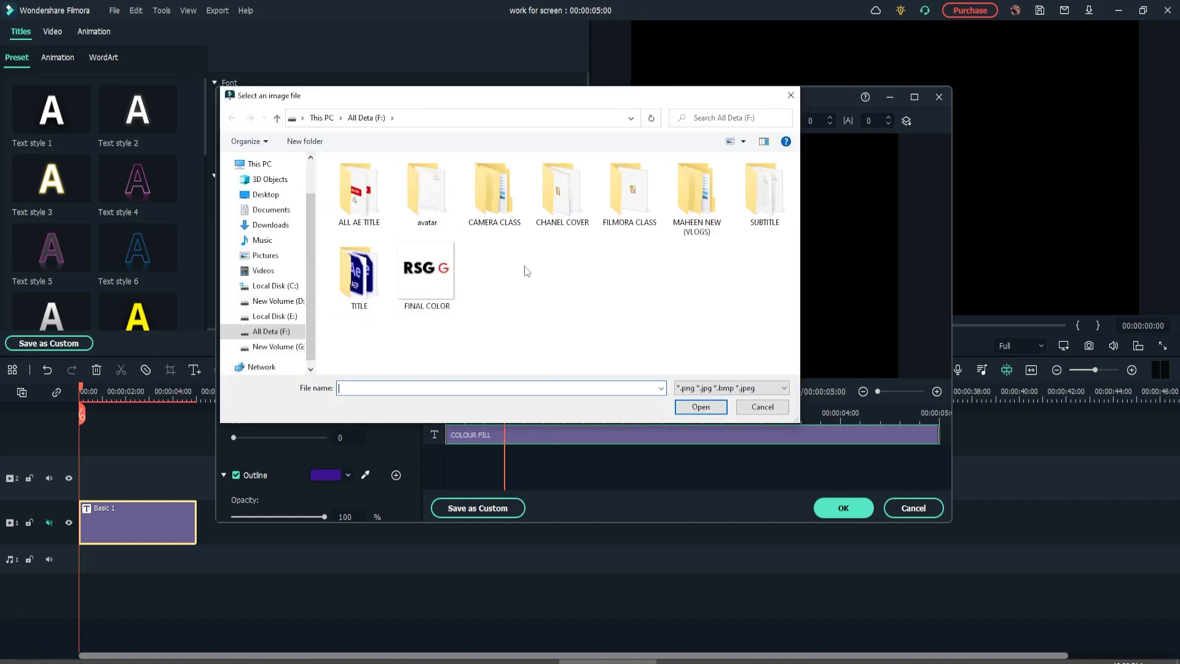
left_click(426, 266)
double_click(428, 263)
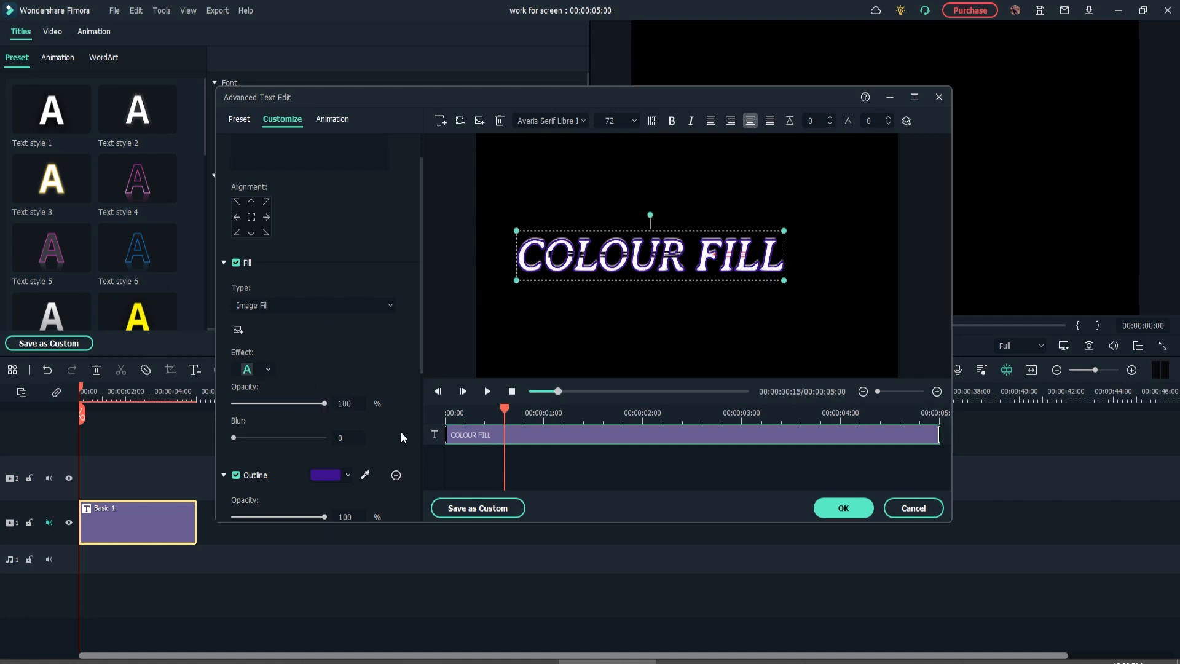
Step: Set the image fill's blur to 6 and the outline's opacity to 2%
left_click_drag(303, 438, 235, 403)
scroll(274, 385, "down", 2)
scroll(274, 390, "down", 1)
Step: Adjust the blur and distance of the title's shadow
scroll(393, 366, "down", 3)
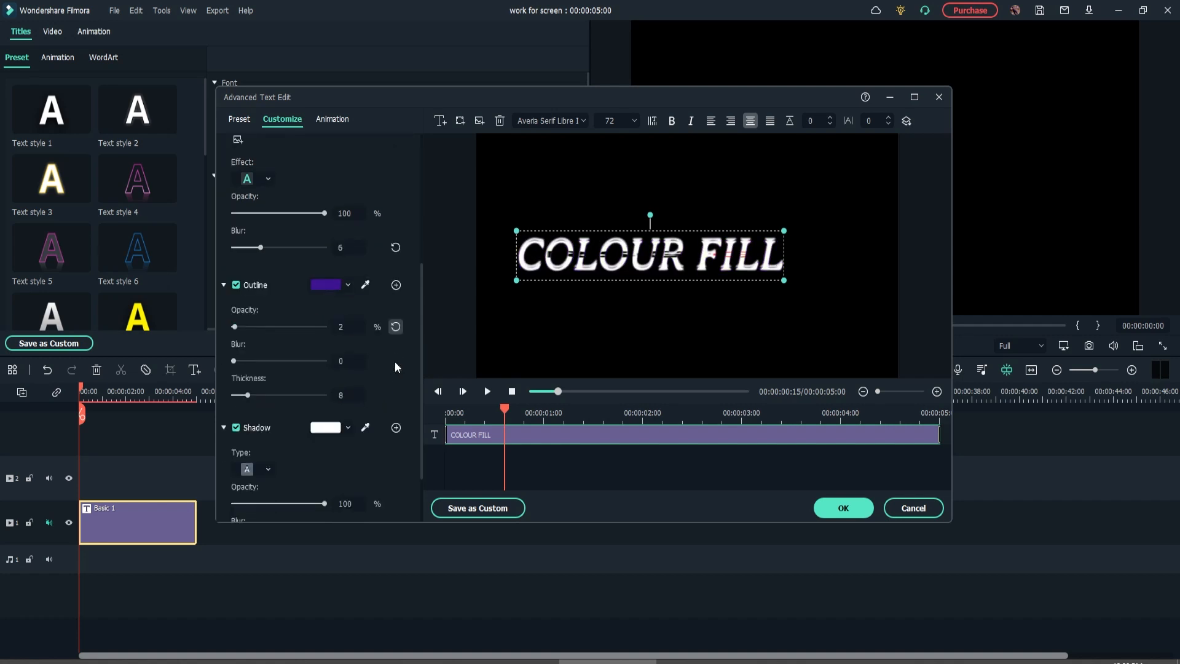
scroll(264, 464, "down", 1)
left_click_drag(297, 464, 271, 510)
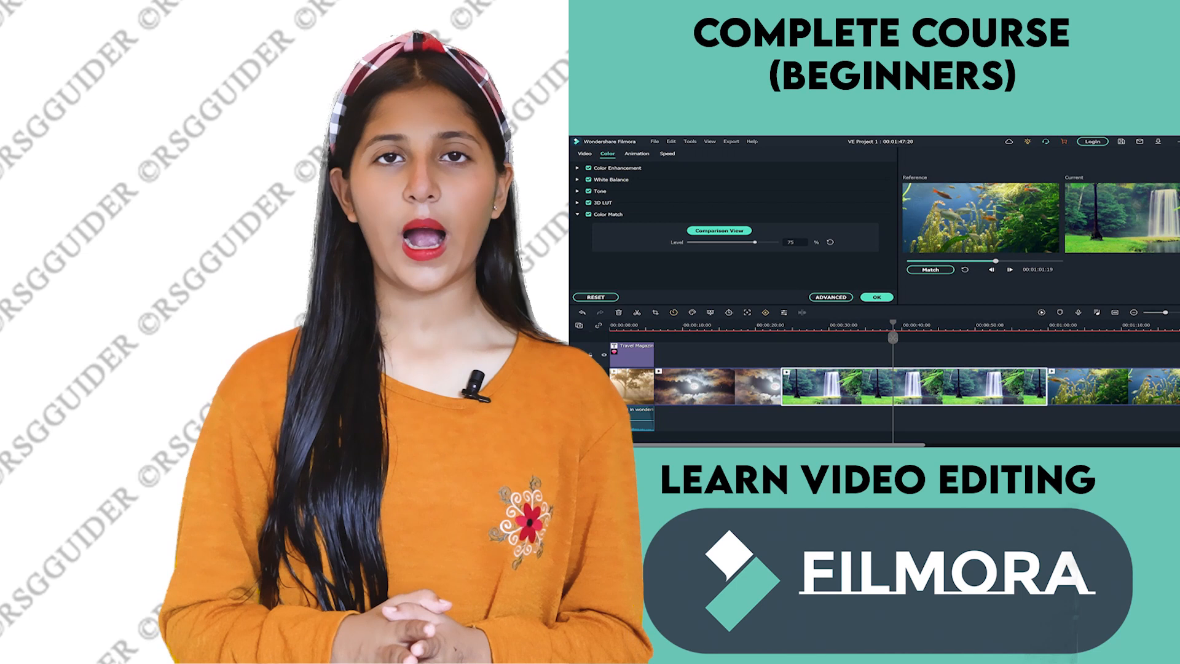